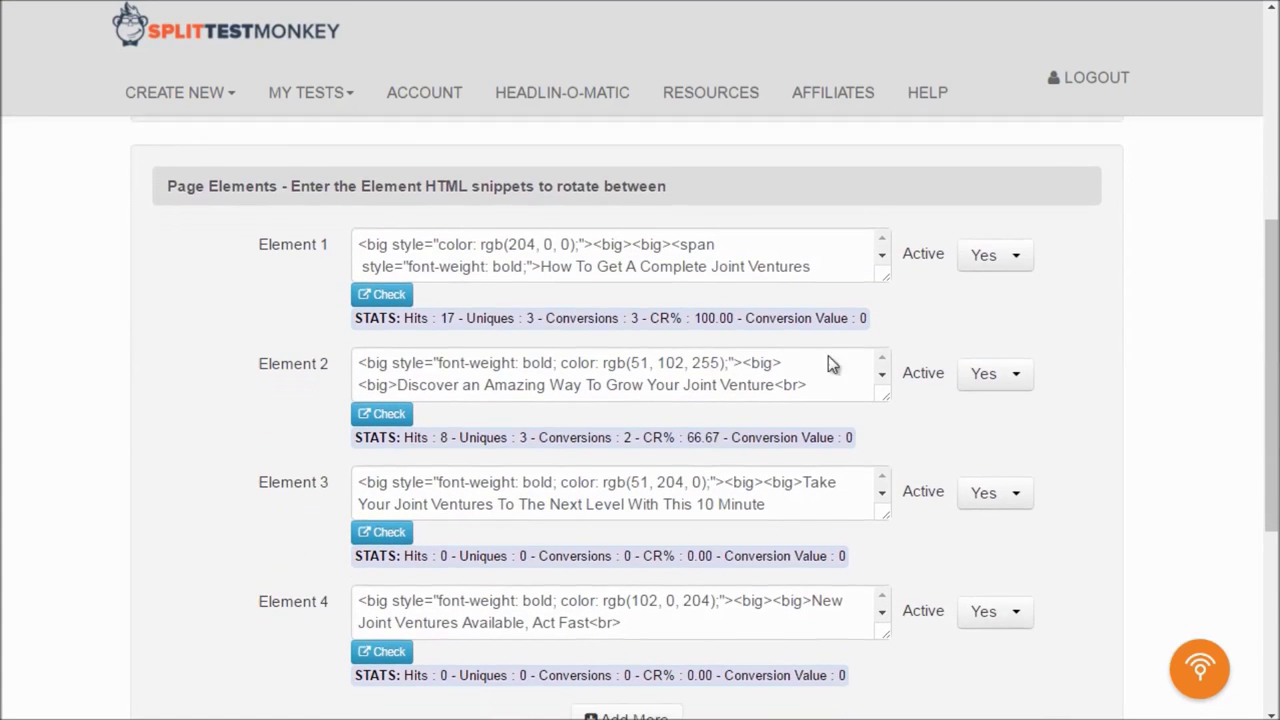
- Review the headline HTML snippets of Elements 1 to 4 in the Page Elements section
{"action": "left_click", "coordinate": [509, 266]}
{"action": "left_click", "coordinate": [511, 363]}
{"action": "left_click", "coordinate": [538, 483]}
{"action": "left_click", "coordinate": [534, 610]}
{"action": "scroll", "coordinate": [534, 612], "scroll_direction": "down", "scroll_amount": 2}
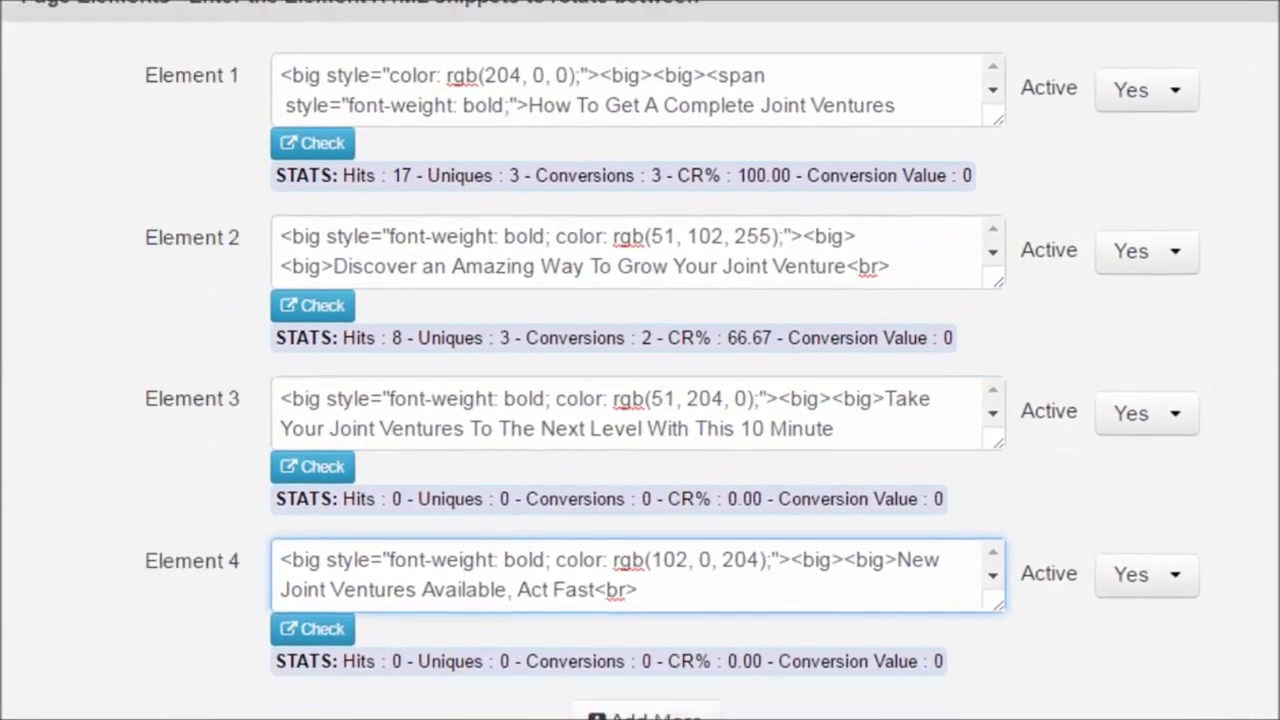
- Open the Headlin-o-matic page in a new browser tab and switch to that tab
{"action": "scroll", "coordinate": [534, 612], "scroll_direction": "up", "scroll_amount": 7}
{"action": "scroll", "coordinate": [640, 400], "scroll_direction": "up", "scroll_amount": 1}
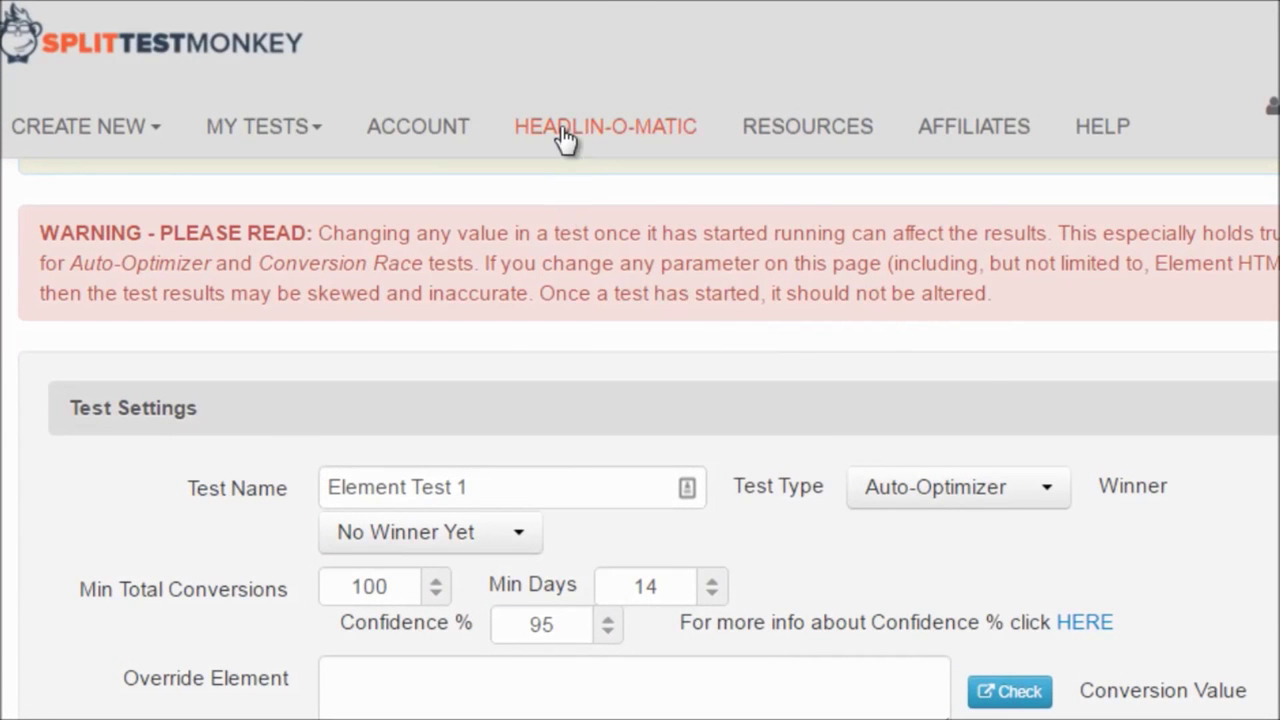
{"action": "right_click", "coordinate": [562, 130]}
{"action": "left_click", "coordinate": [590, 143]}
{"action": "key", "text": "ctrl+Tab"}
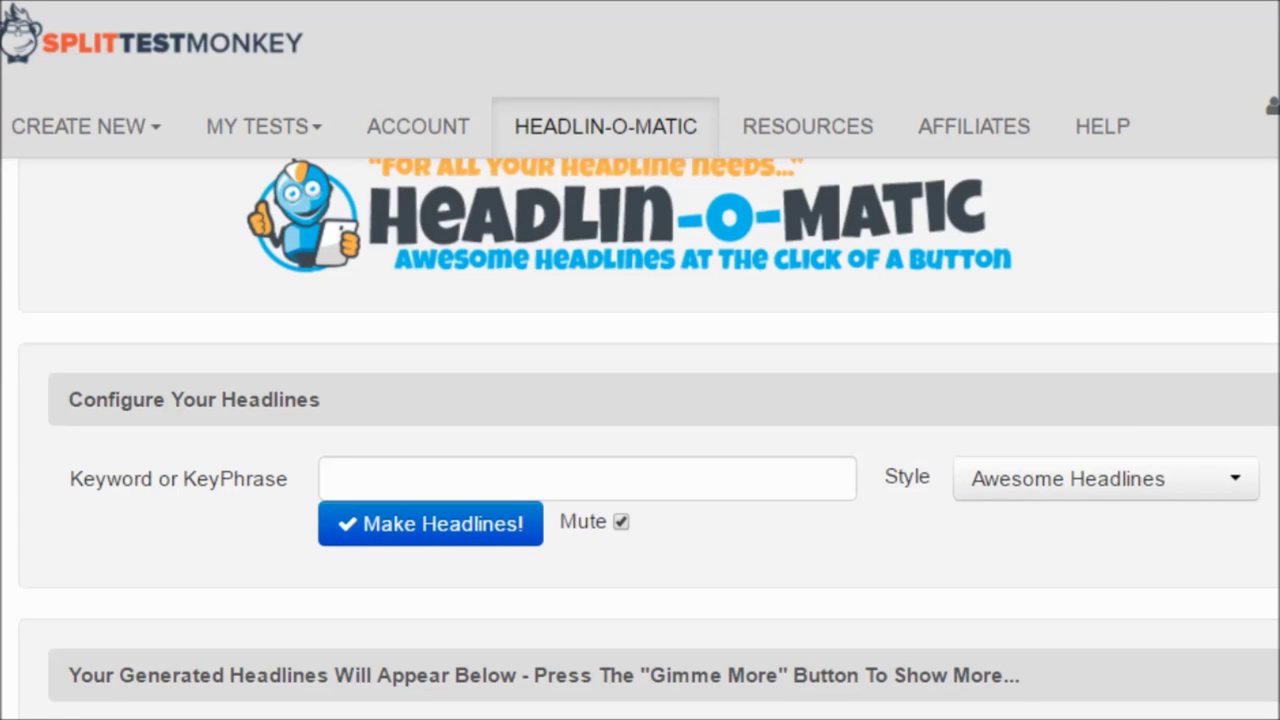
- Generate headlines in the Awesome Headlines style for the keyword "Joint Ventures"
{"action": "scroll", "coordinate": [649, 430], "scroll_direction": "down", "scroll_amount": 1}
{"action": "scroll", "coordinate": [649, 430], "scroll_direction": "up", "scroll_amount": 1}
{"action": "left_click", "coordinate": [480, 475]}
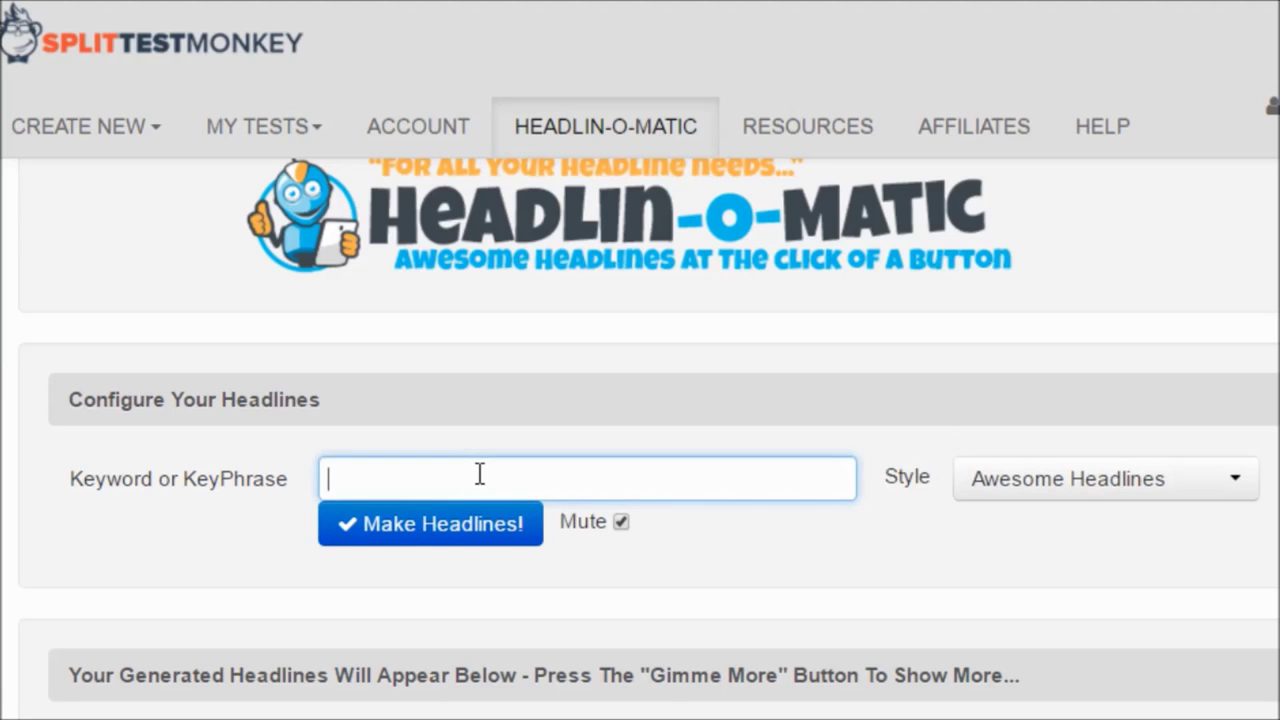
{"action": "type", "text": "Joint Ventures"}
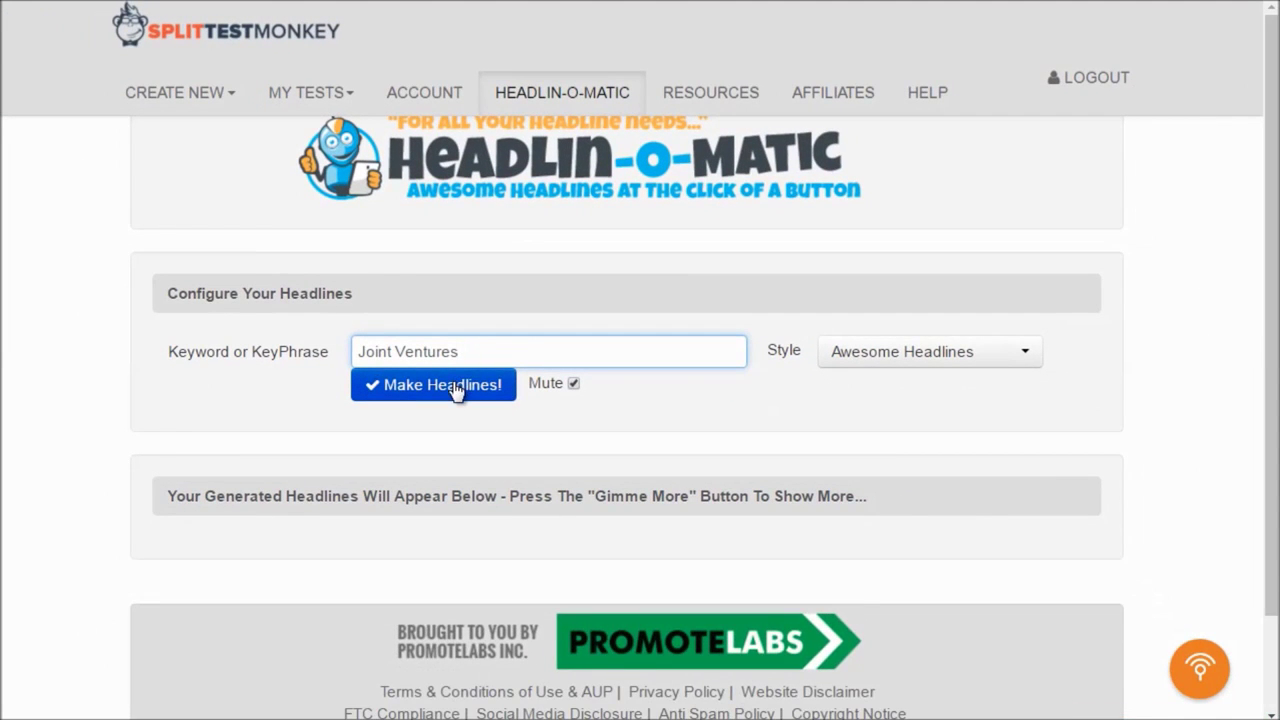
{"action": "left_click", "coordinate": [455, 386]}
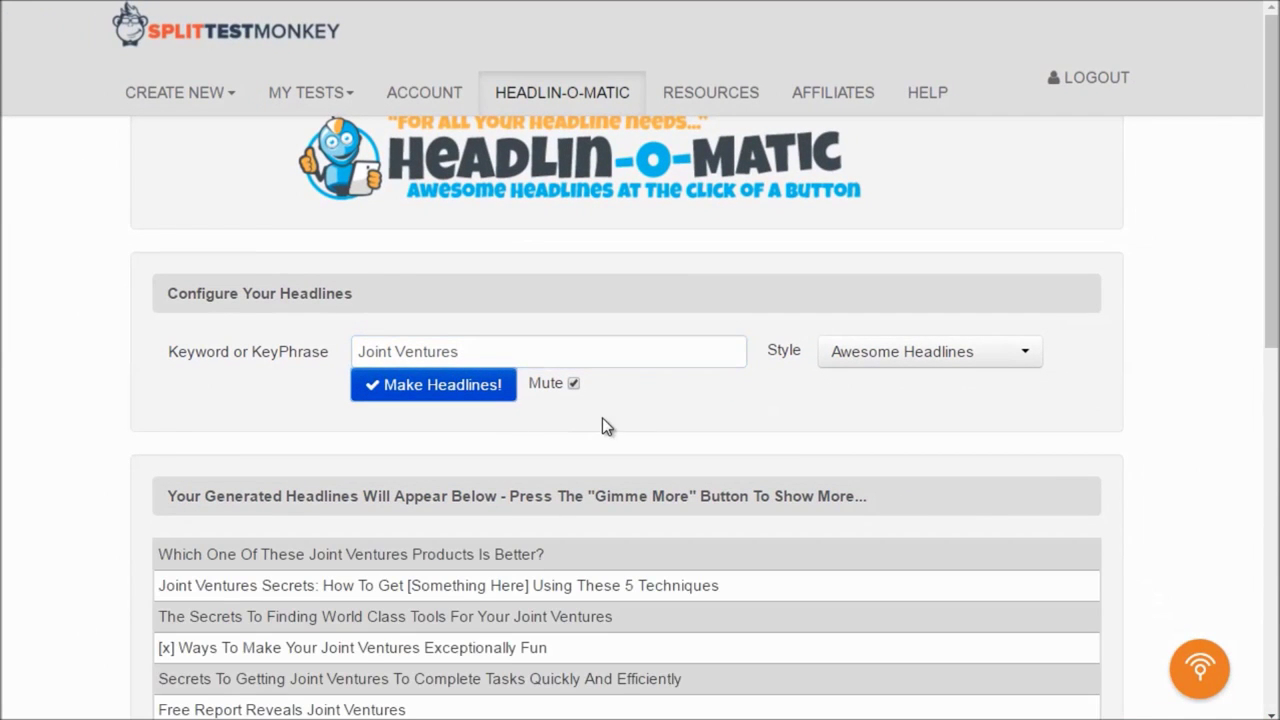
- Load four more batches of generated headlines for the same keyword and look them over
{"action": "scroll", "coordinate": [643, 404], "scroll_direction": "down", "scroll_amount": 2}
{"action": "scroll", "coordinate": [643, 410], "scroll_direction": "down", "scroll_amount": 5}
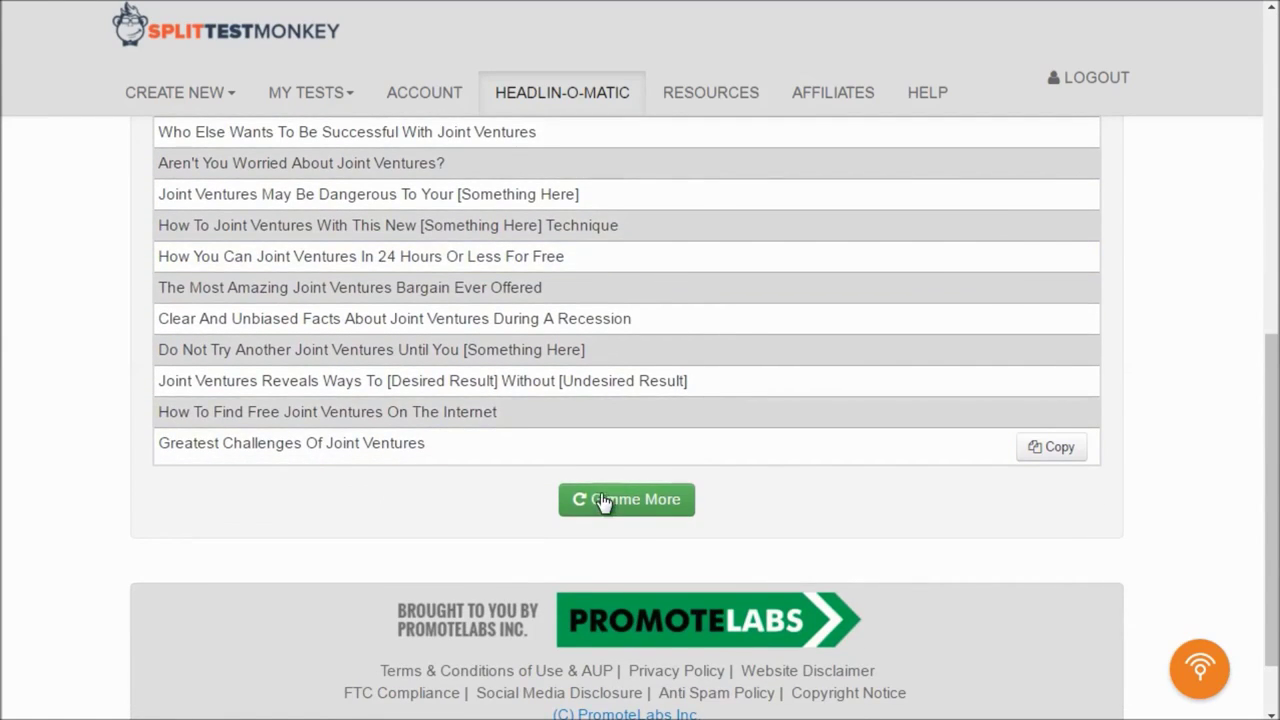
{"action": "left_click", "coordinate": [603, 503]}
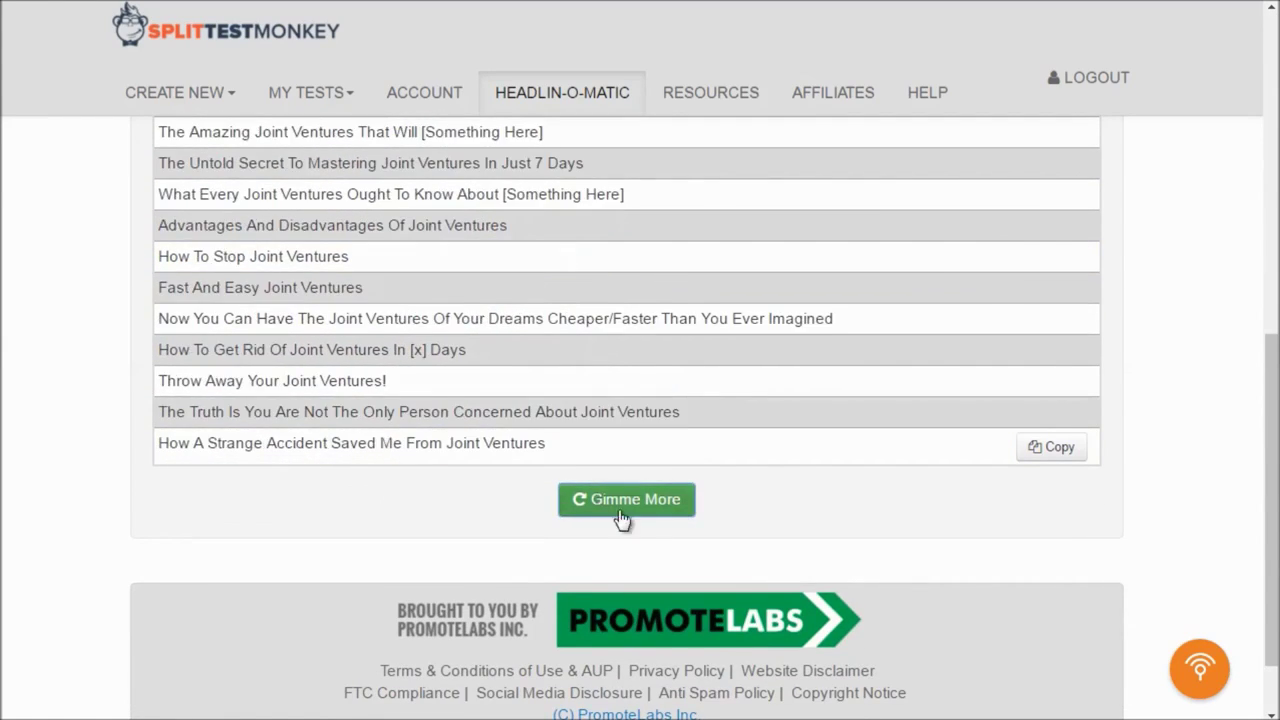
{"action": "left_click", "coordinate": [640, 508]}
{"action": "left_click", "coordinate": [664, 512]}
{"action": "left_click", "coordinate": [683, 500]}
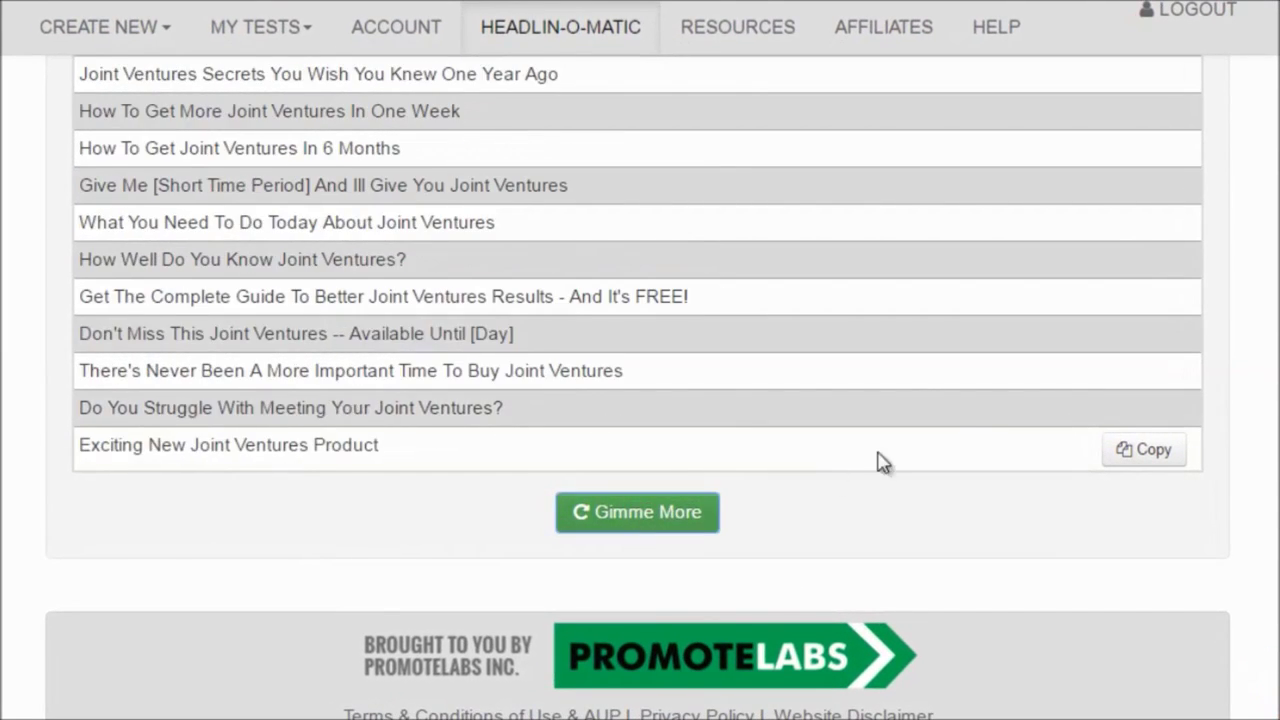
{"action": "scroll", "coordinate": [1248, 356], "scroll_direction": "up", "scroll_amount": 7}
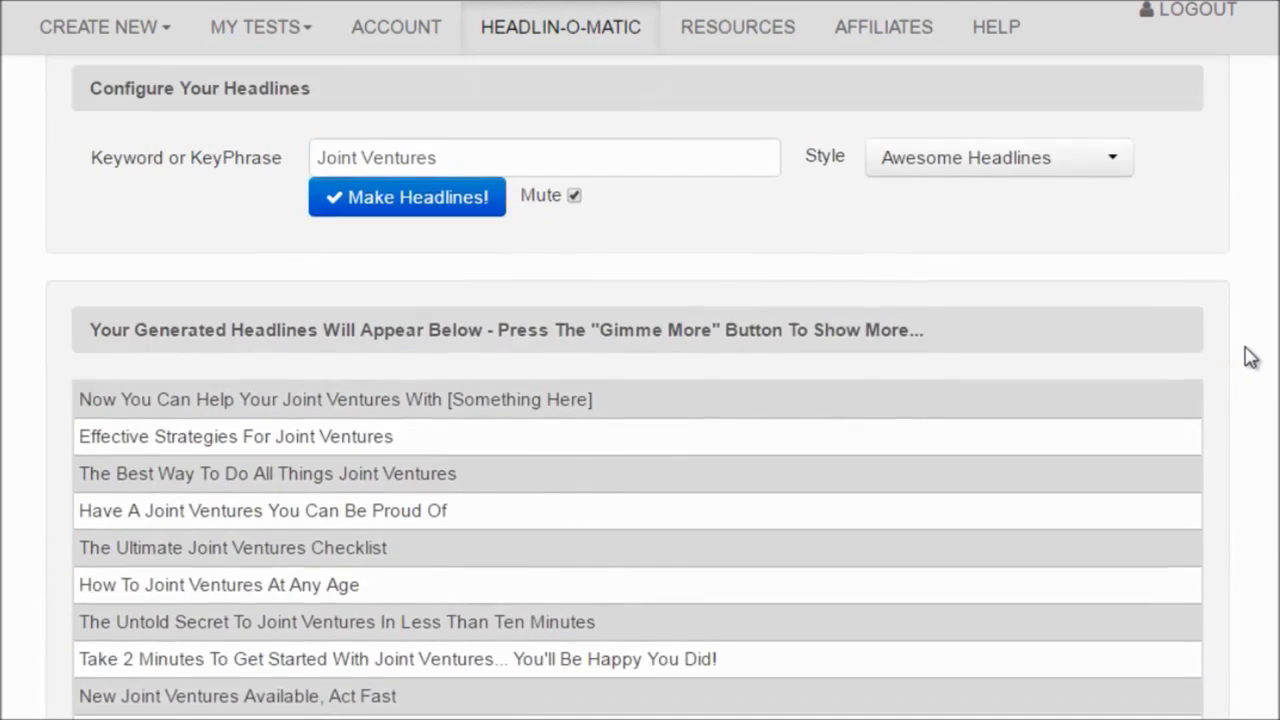
- Change the headline style to Attention Grabbers, generate a new list, and browse the resulting headlines
{"action": "mouse_move", "coordinate": [1077, 414]}
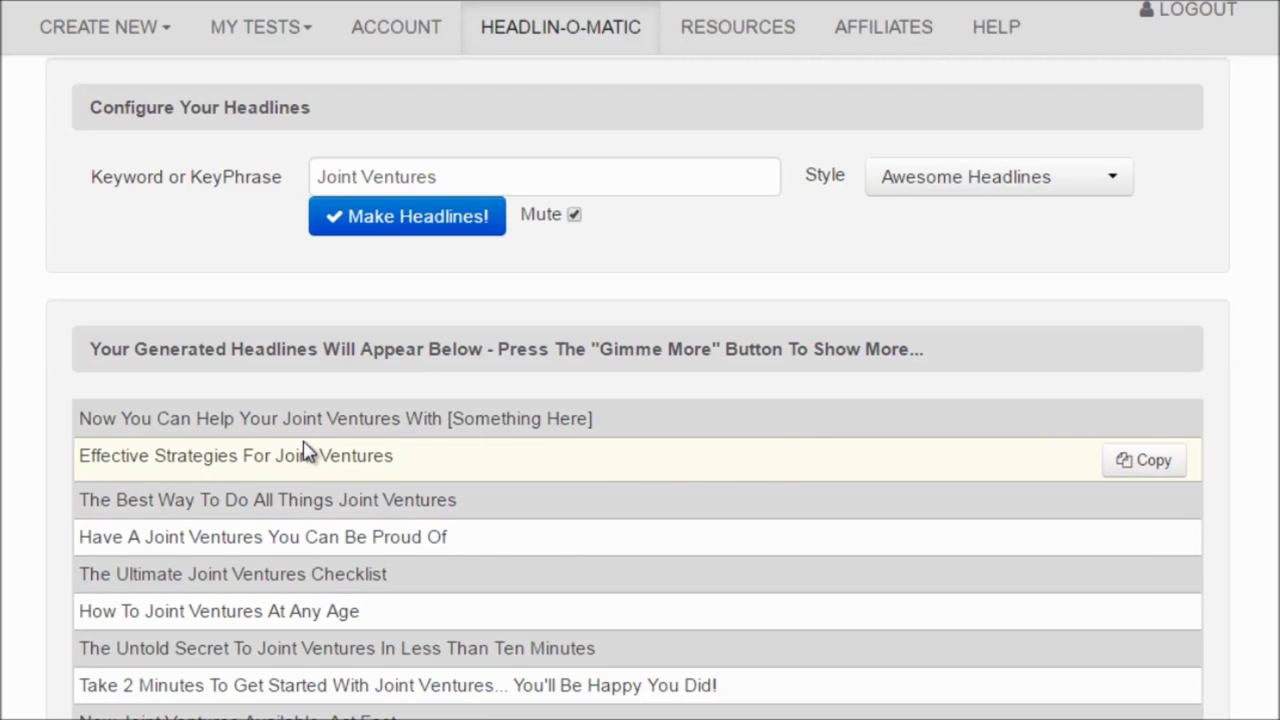
{"action": "left_click", "coordinate": [934, 190]}
{"action": "left_click", "coordinate": [935, 258]}
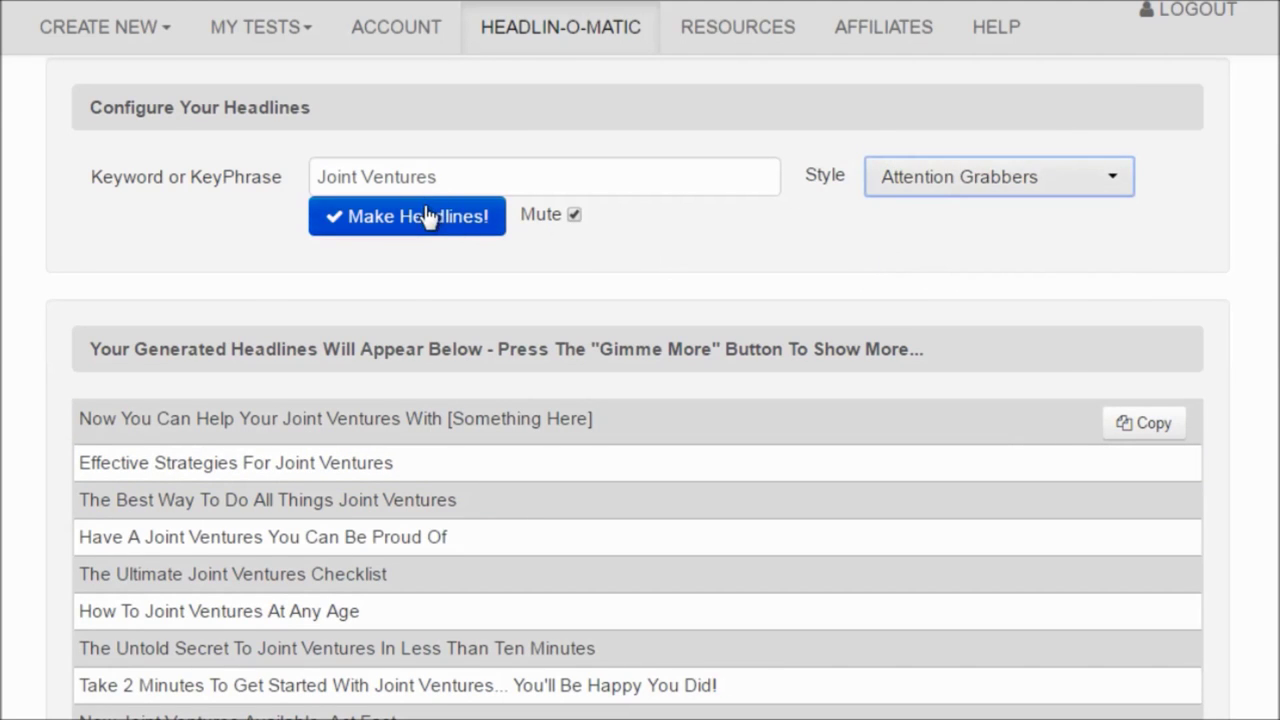
{"action": "left_click", "coordinate": [425, 215]}
{"action": "scroll", "coordinate": [86, 509], "scroll_direction": "down", "scroll_amount": 3}
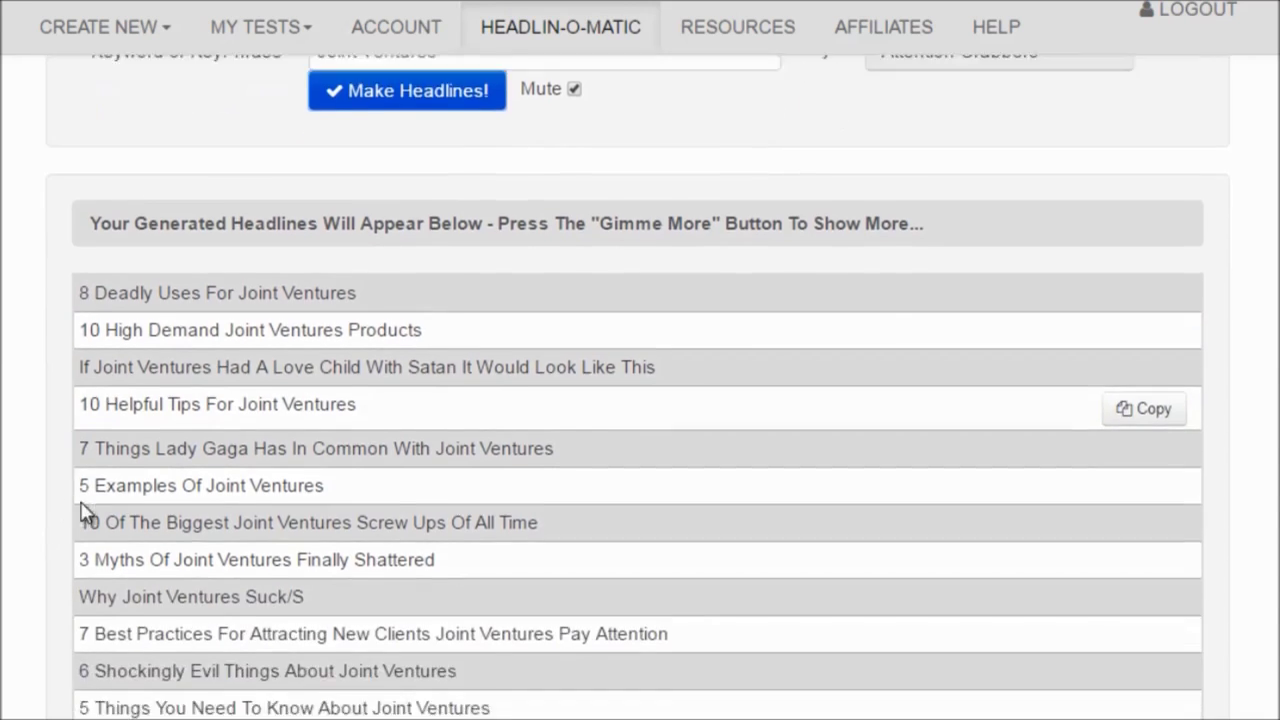
{"action": "scroll", "coordinate": [86, 509], "scroll_direction": "down", "scroll_amount": 4}
{"action": "scroll", "coordinate": [94, 491], "scroll_direction": "up", "scroll_amount": 7}
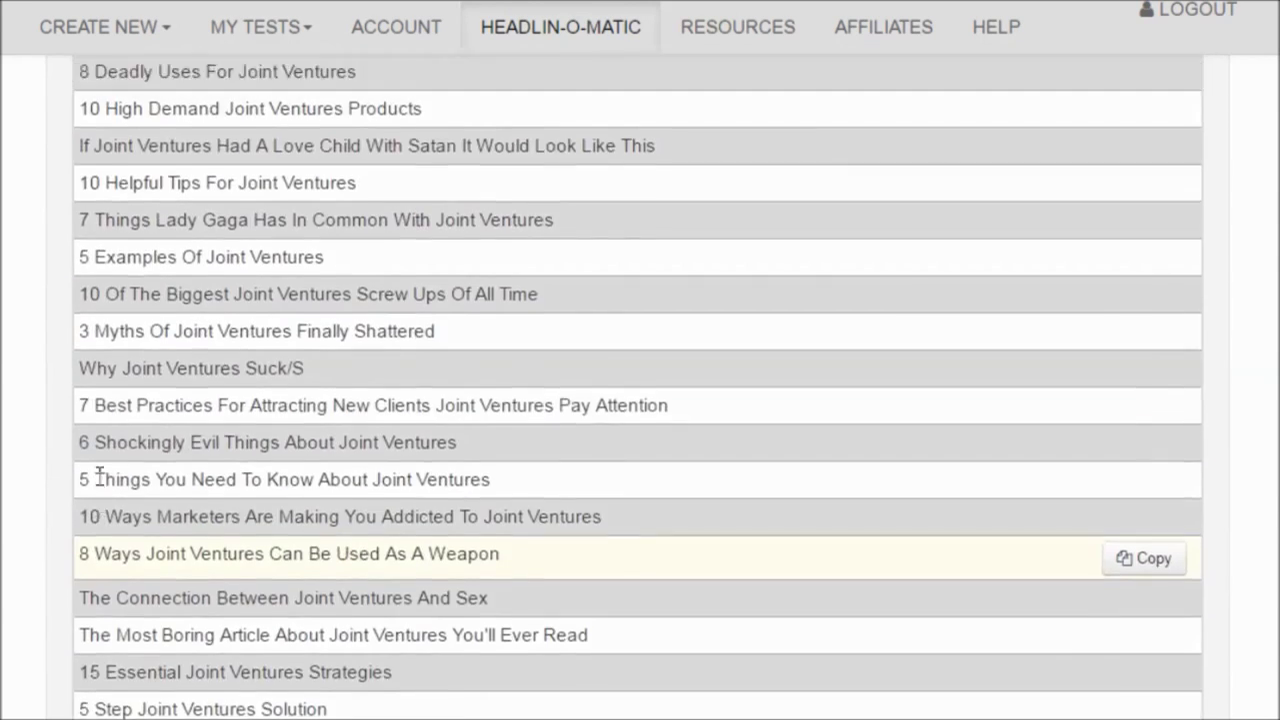
{"action": "scroll", "coordinate": [100, 477], "scroll_direction": "up", "scroll_amount": 1}
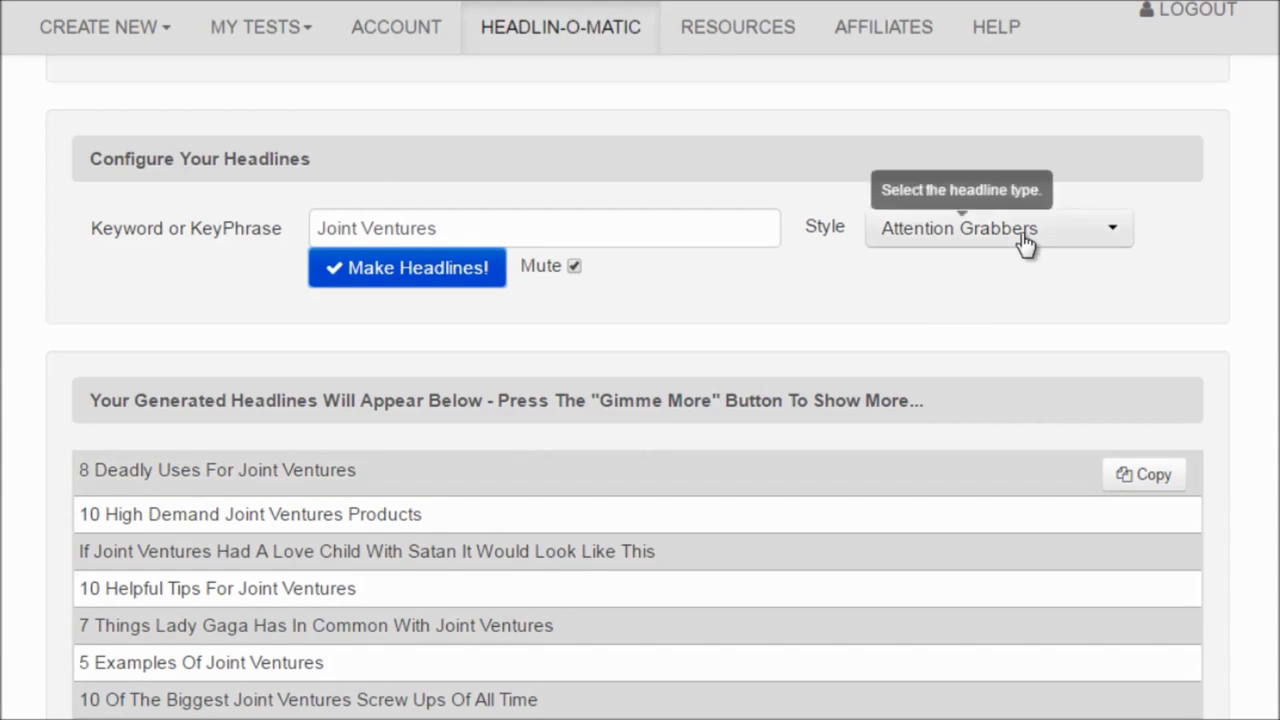
- Return to the settings of Element Test 1 and look through the element snippets being rotated
{"action": "left_click", "coordinate": [560, 237]}
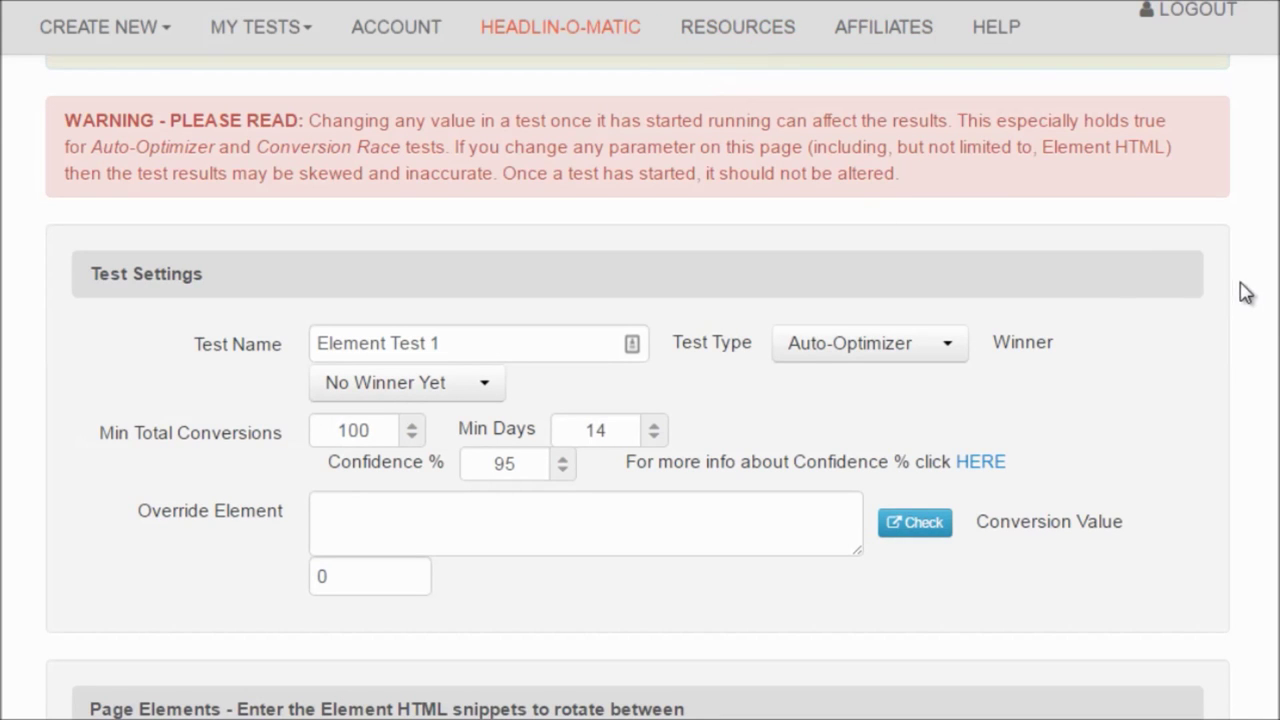
{"action": "scroll", "coordinate": [1230, 320], "scroll_direction": "down", "scroll_amount": 1}
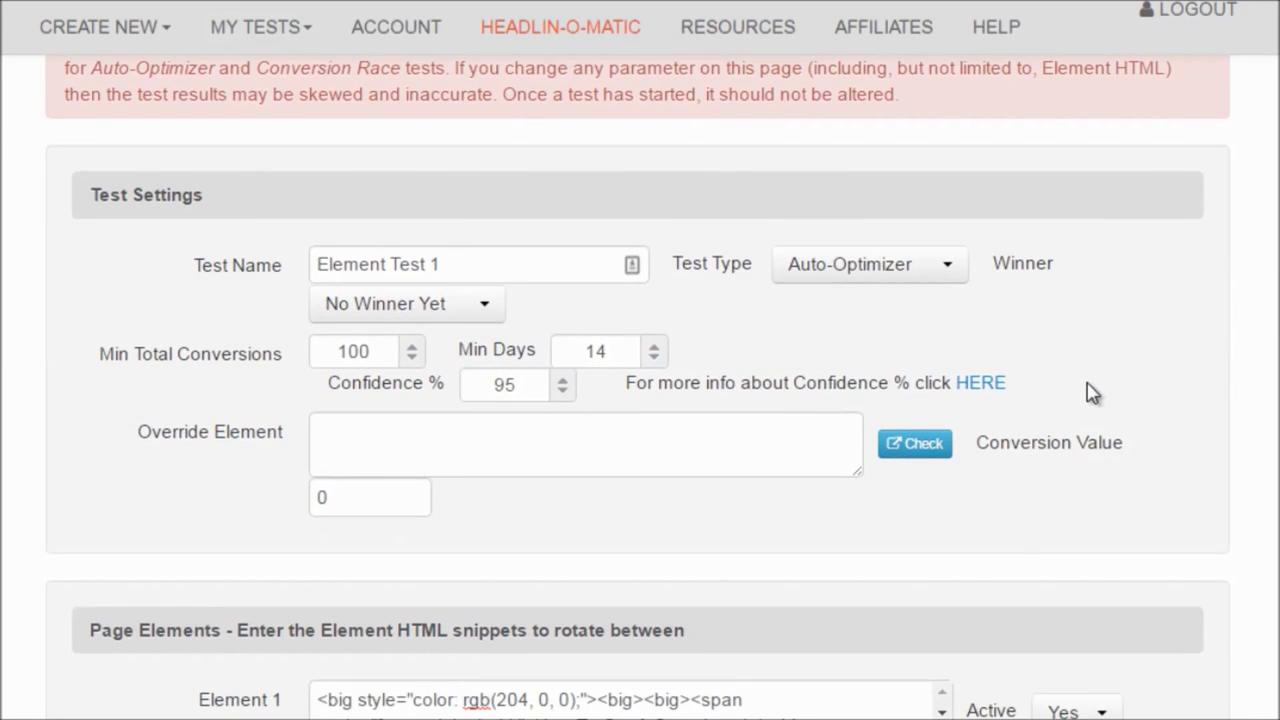
{"action": "scroll", "coordinate": [1092, 392], "scroll_direction": "down", "scroll_amount": 5}
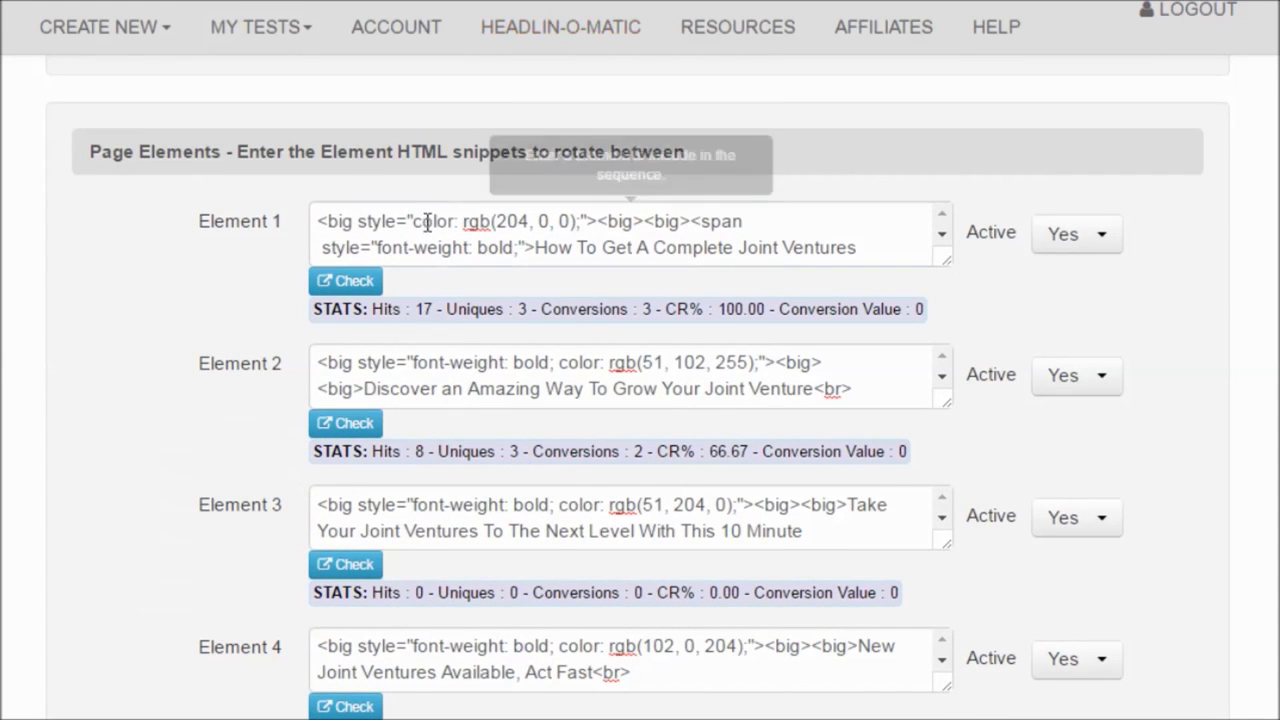
{"action": "left_click", "coordinate": [427, 222]}
{"action": "left_click", "coordinate": [499, 386]}
{"action": "scroll", "coordinate": [1186, 438], "scroll_direction": "down", "scroll_amount": 1}
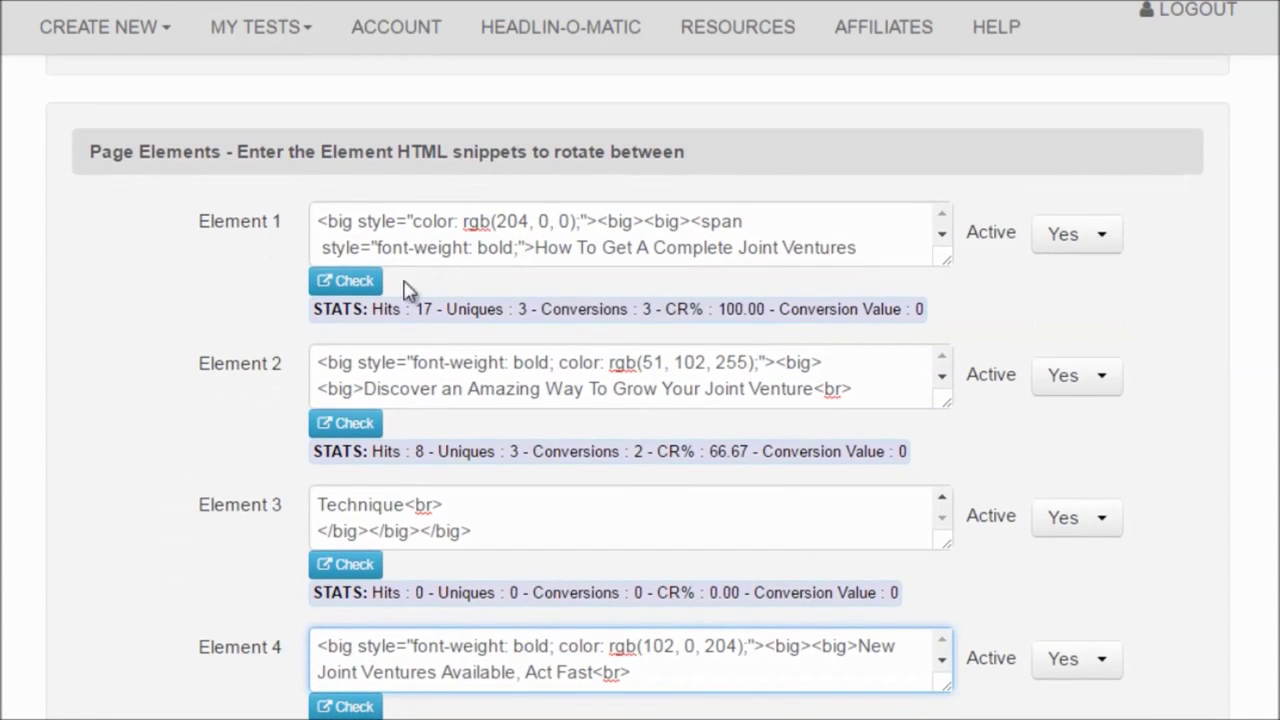
- Check Element 1 and Element 2 in a preview window and compare their HTML snippets
{"action": "left_click", "coordinate": [357, 282]}
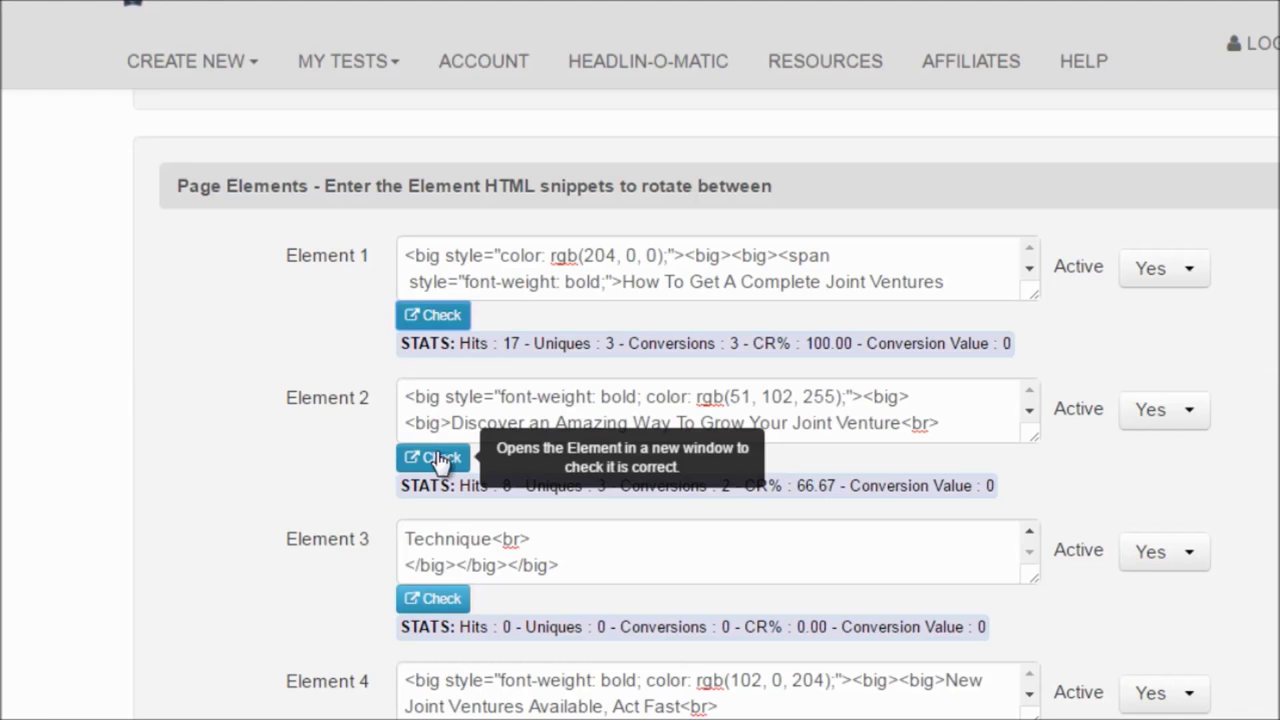
{"action": "left_click", "coordinate": [429, 457]}
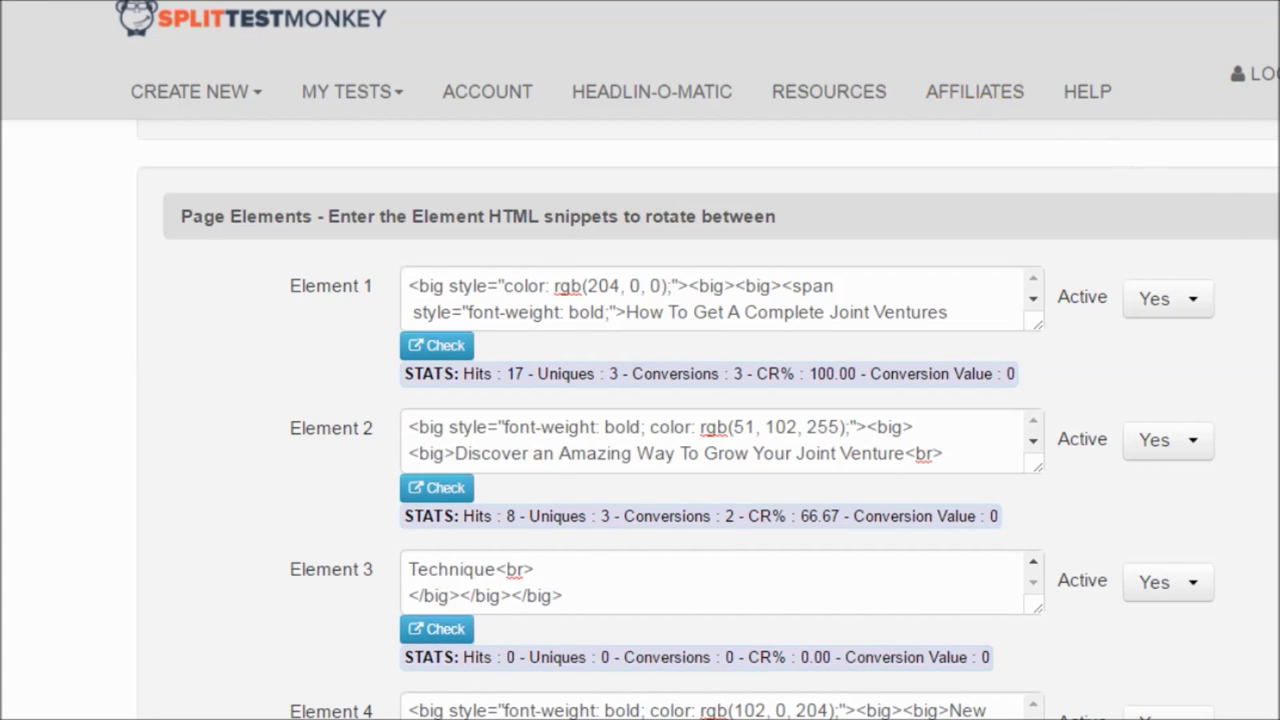
{"action": "left_click", "coordinate": [586, 452]}
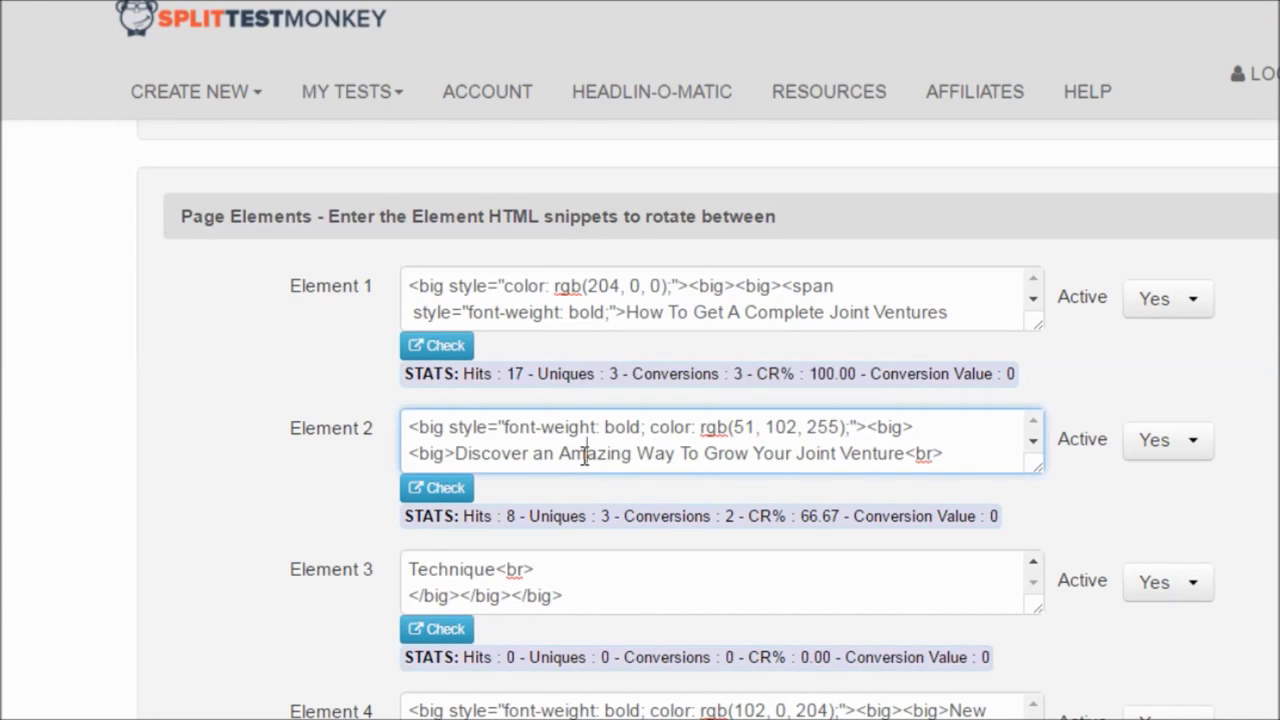
{"action": "left_click", "coordinate": [518, 308]}
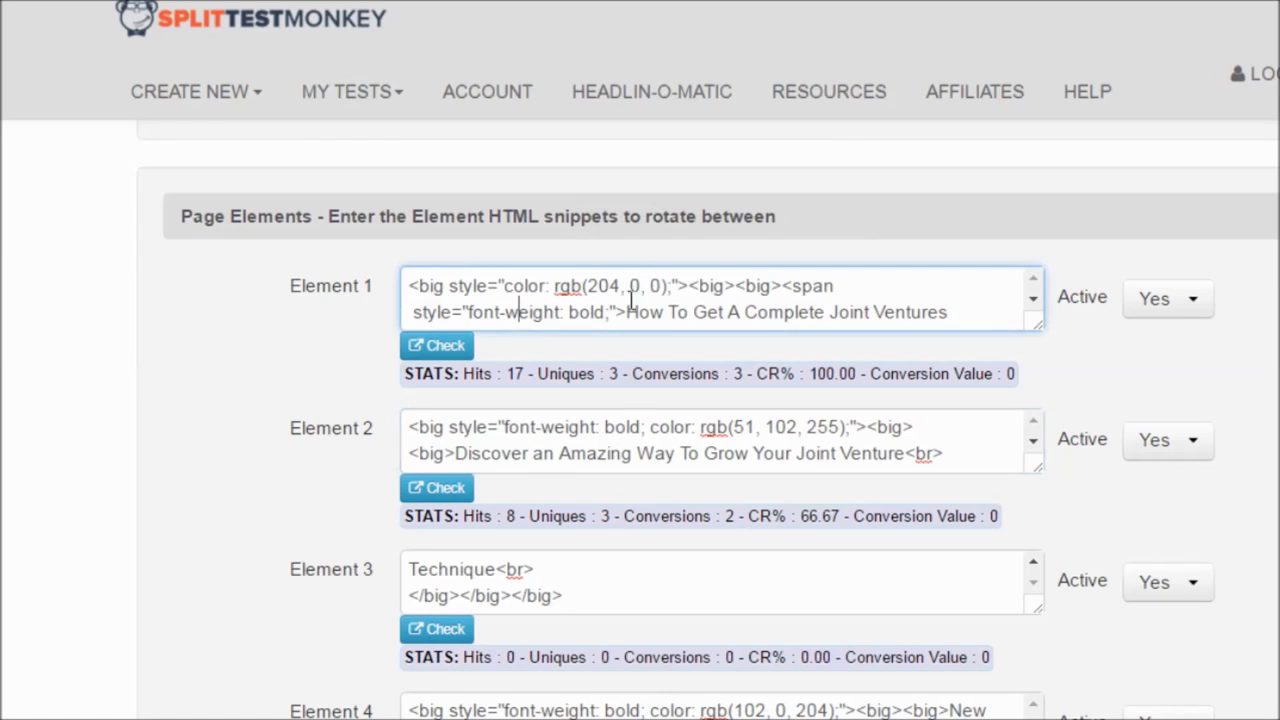
{"action": "left_click", "coordinate": [545, 453]}
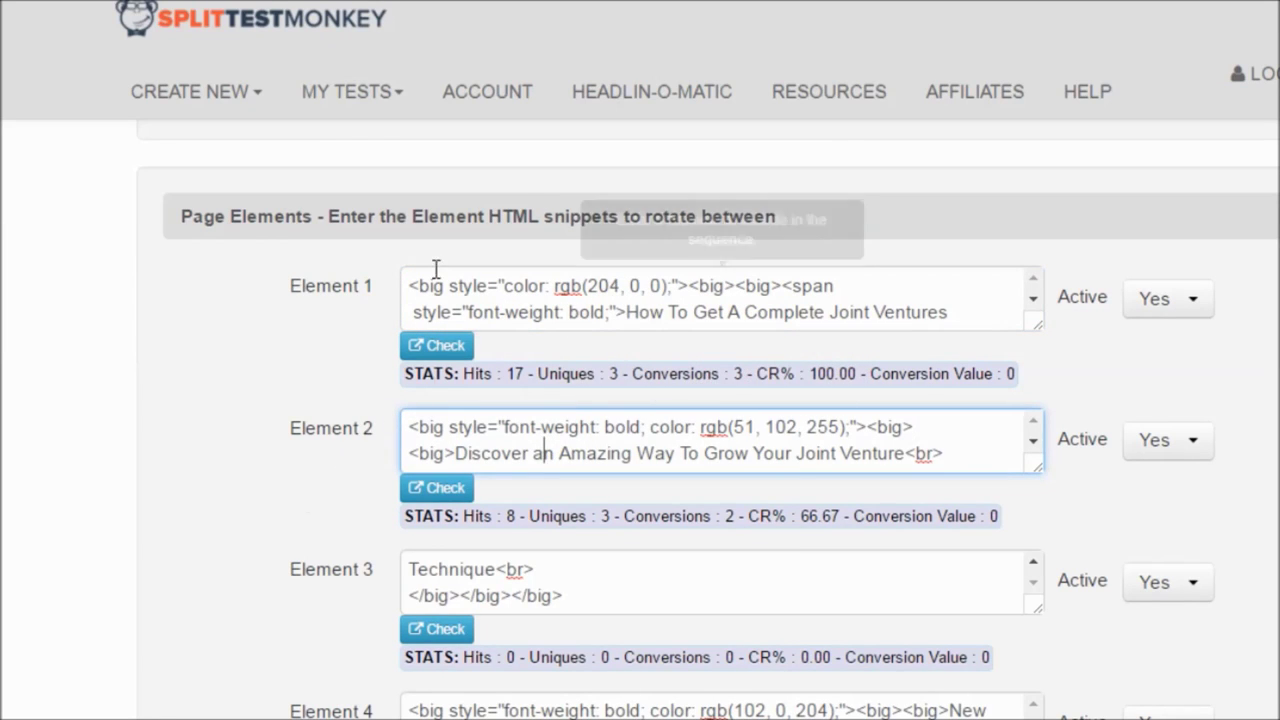
{"action": "left_click", "coordinate": [526, 453]}
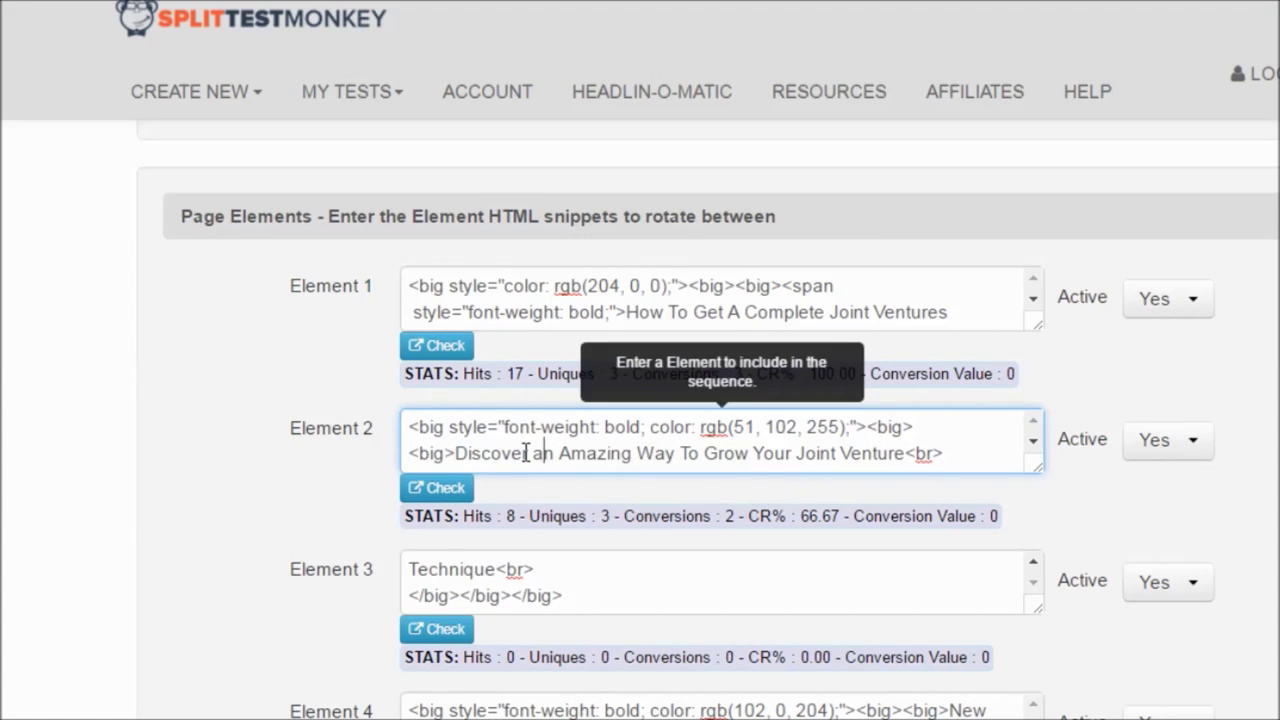
- Examine the four page elements with their stats, including the end of Element 1's snippet
{"action": "scroll", "coordinate": [440, 540], "scroll_direction": "down", "scroll_amount": 1}
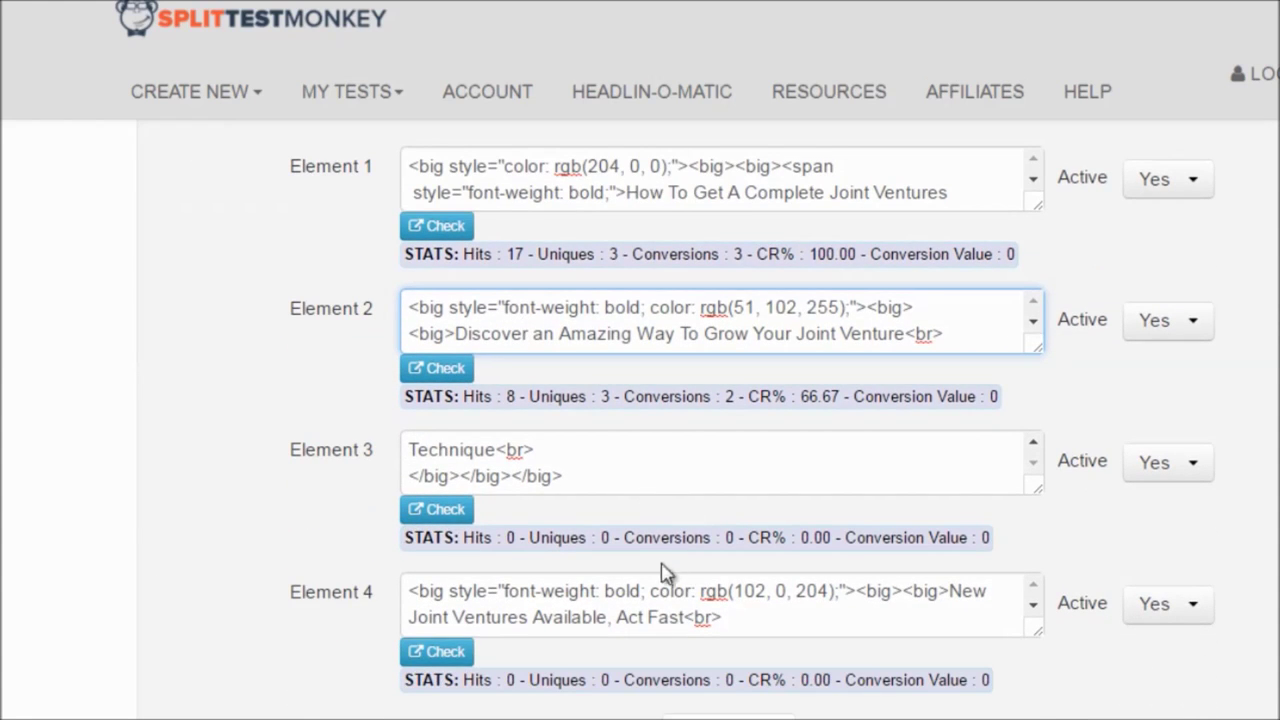
{"action": "scroll", "coordinate": [1205, 467], "scroll_direction": "up", "scroll_amount": 3}
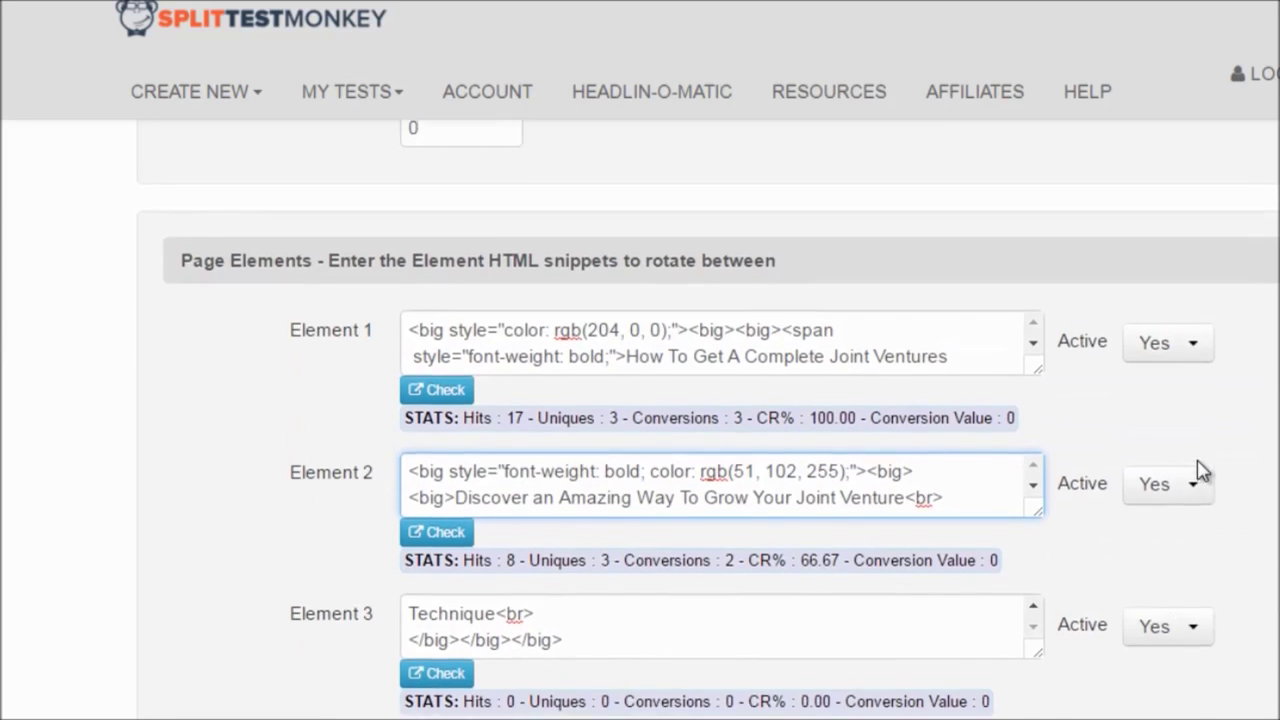
{"action": "scroll", "coordinate": [620, 481], "scroll_direction": "down", "scroll_amount": 1}
{"action": "scroll", "coordinate": [620, 481], "scroll_direction": "down", "scroll_amount": 1}
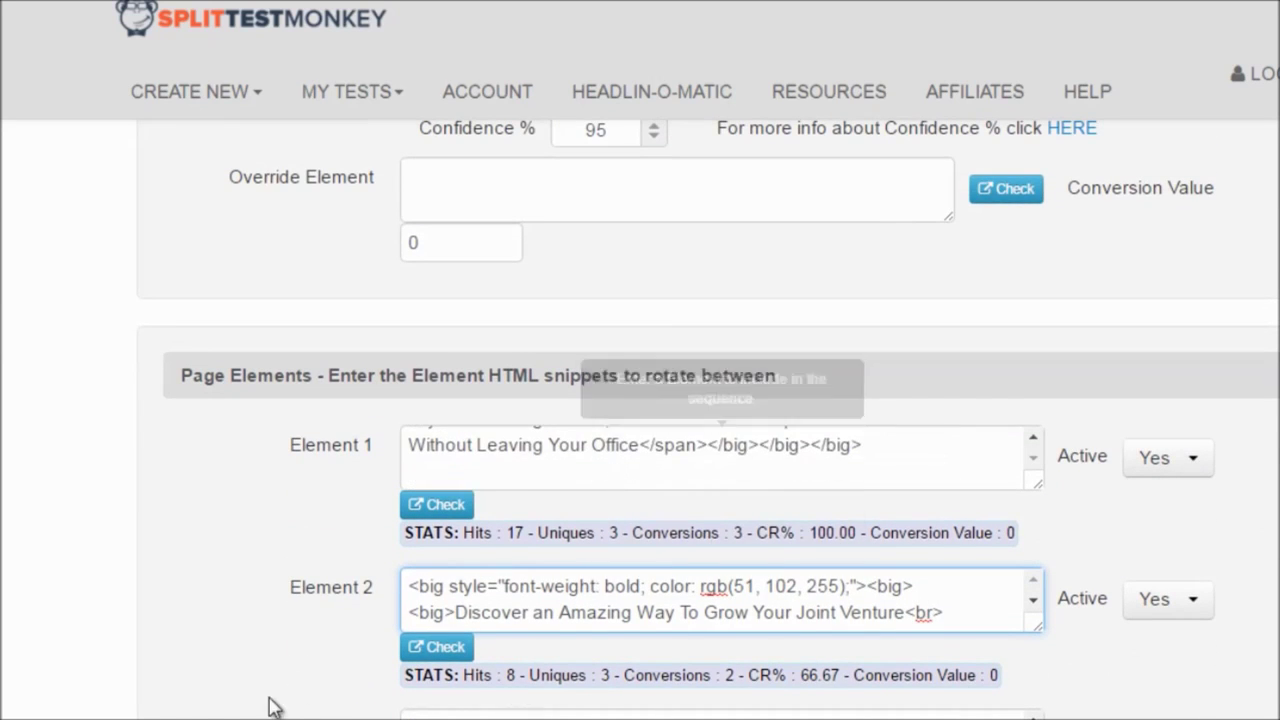
{"action": "scroll", "coordinate": [289, 706], "scroll_direction": "down", "scroll_amount": 1}
{"action": "scroll", "coordinate": [310, 648], "scroll_direction": "down", "scroll_amount": 1}
{"action": "scroll", "coordinate": [357, 606], "scroll_direction": "up", "scroll_amount": 2}
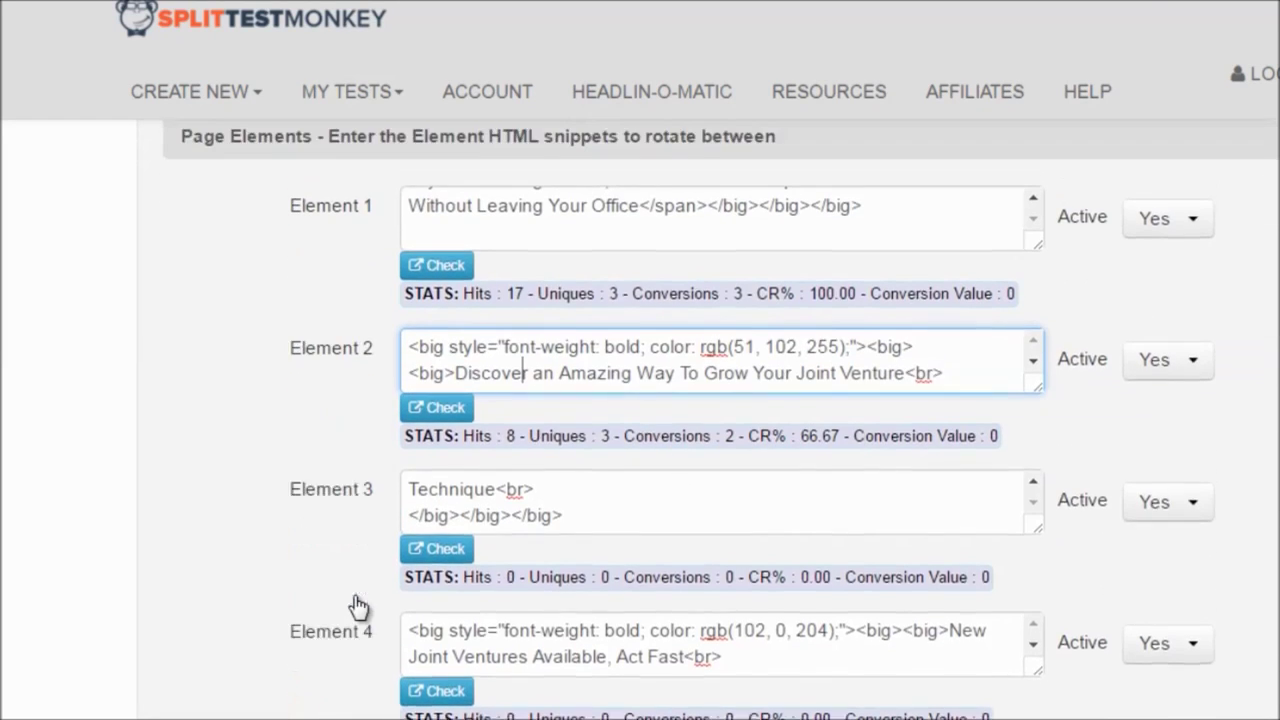
{"action": "scroll", "coordinate": [1212, 440], "scroll_direction": "up", "scroll_amount": 2}
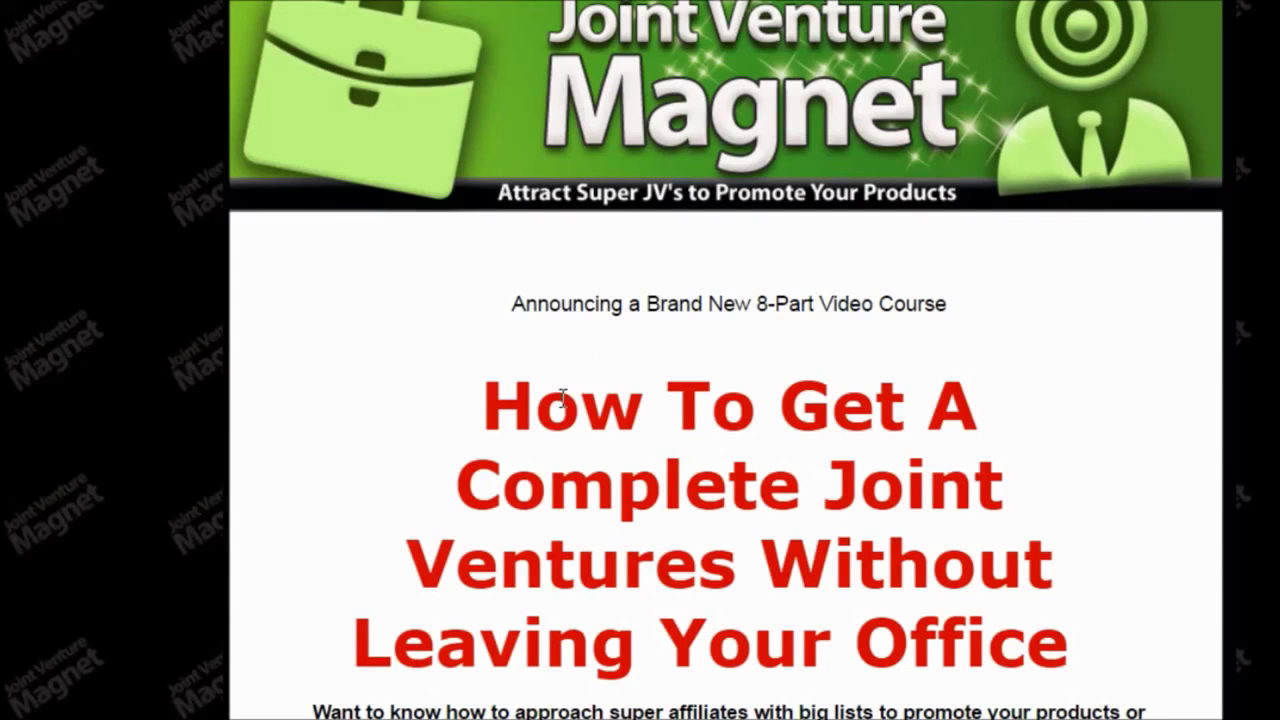
- Switch to the Joint Venture Magnet sales page and highlight its full red headline as the element being tested
{"action": "scroll", "coordinate": [651, 291], "scroll_direction": "up", "scroll_amount": 1}
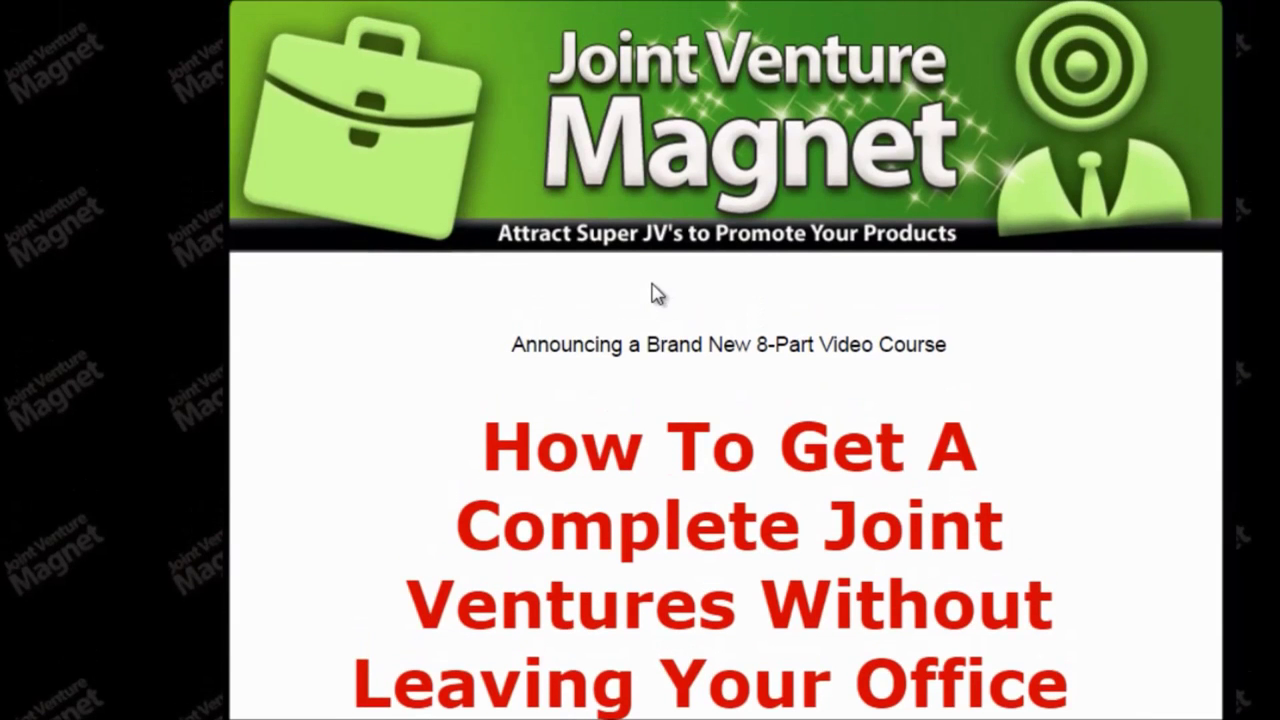
{"action": "left_click_drag", "start_coordinate": [452, 464], "coordinate": [1131, 688]}
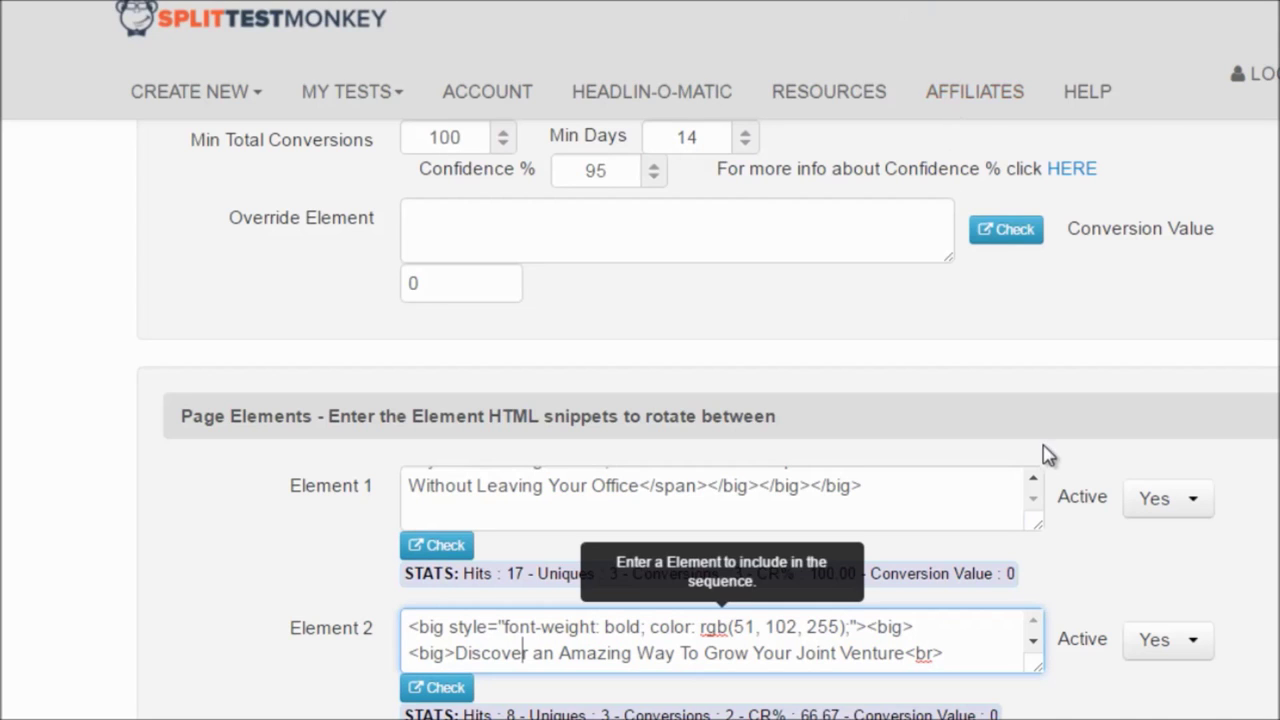
{"action": "scroll", "coordinate": [1043, 371], "scroll_direction": "up", "scroll_amount": 3}
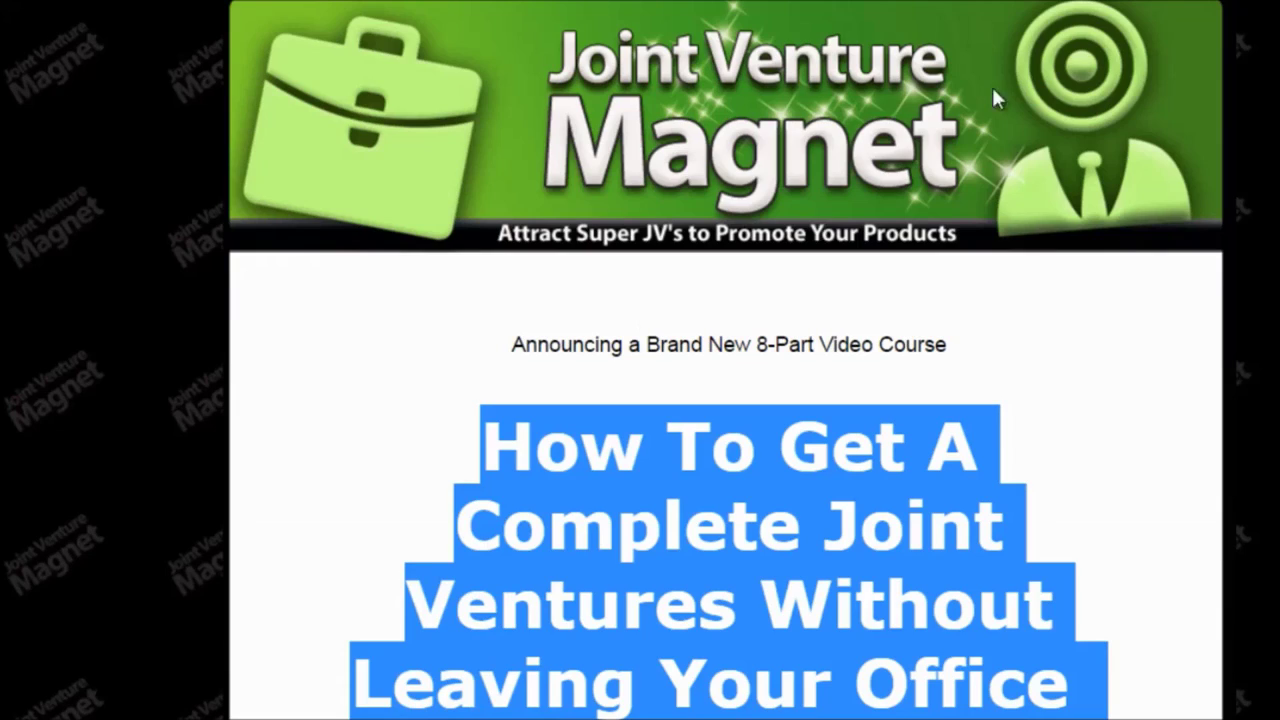
{"action": "left_click", "coordinate": [443, 449]}
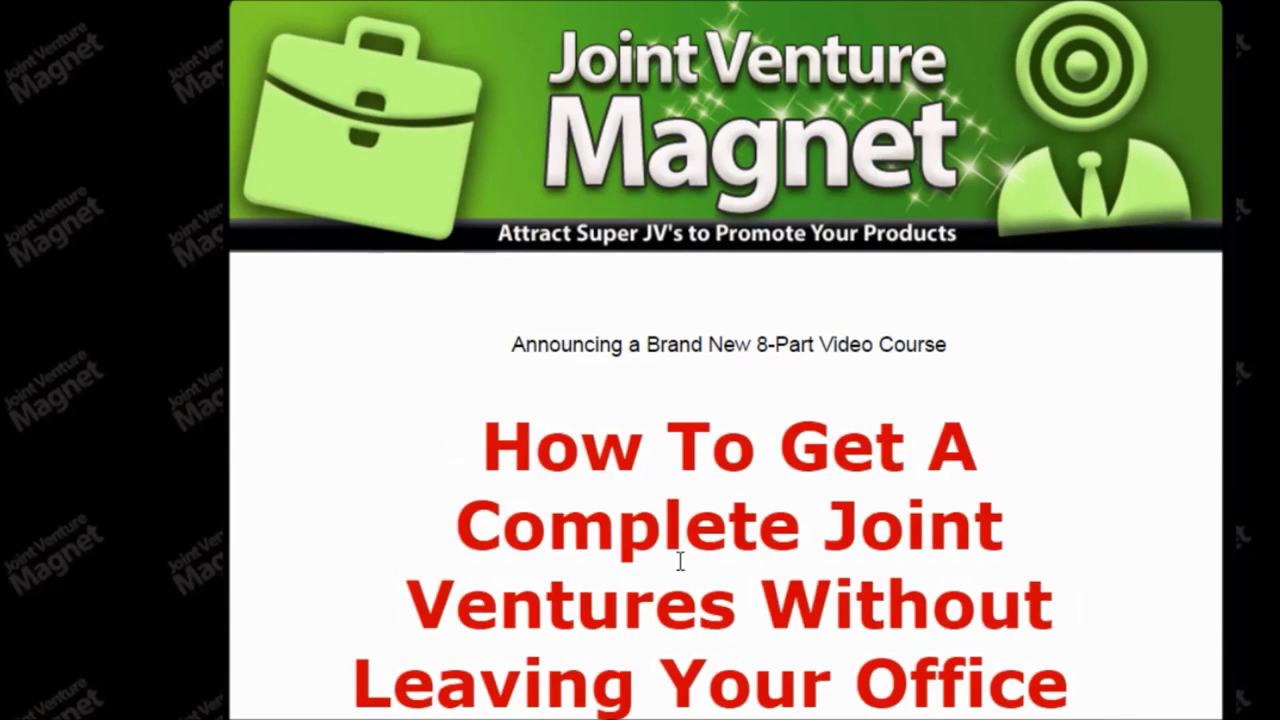
{"action": "left_click", "coordinate": [1073, 700], "text": "shift"}
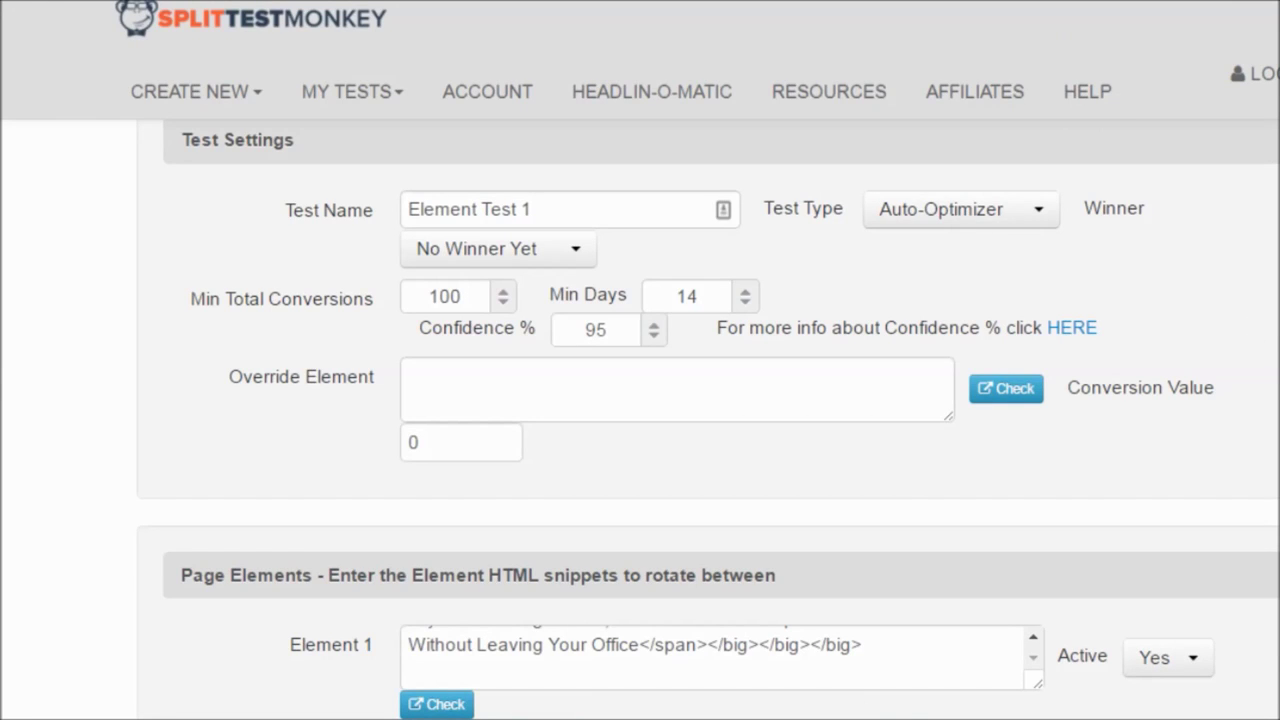
- Highlight the test name Element Test 1 and view the available test types: Auto-Optimizer, Manual and Conversion Race
{"action": "scroll", "coordinate": [574, 277], "scroll_direction": "up", "scroll_amount": 1}
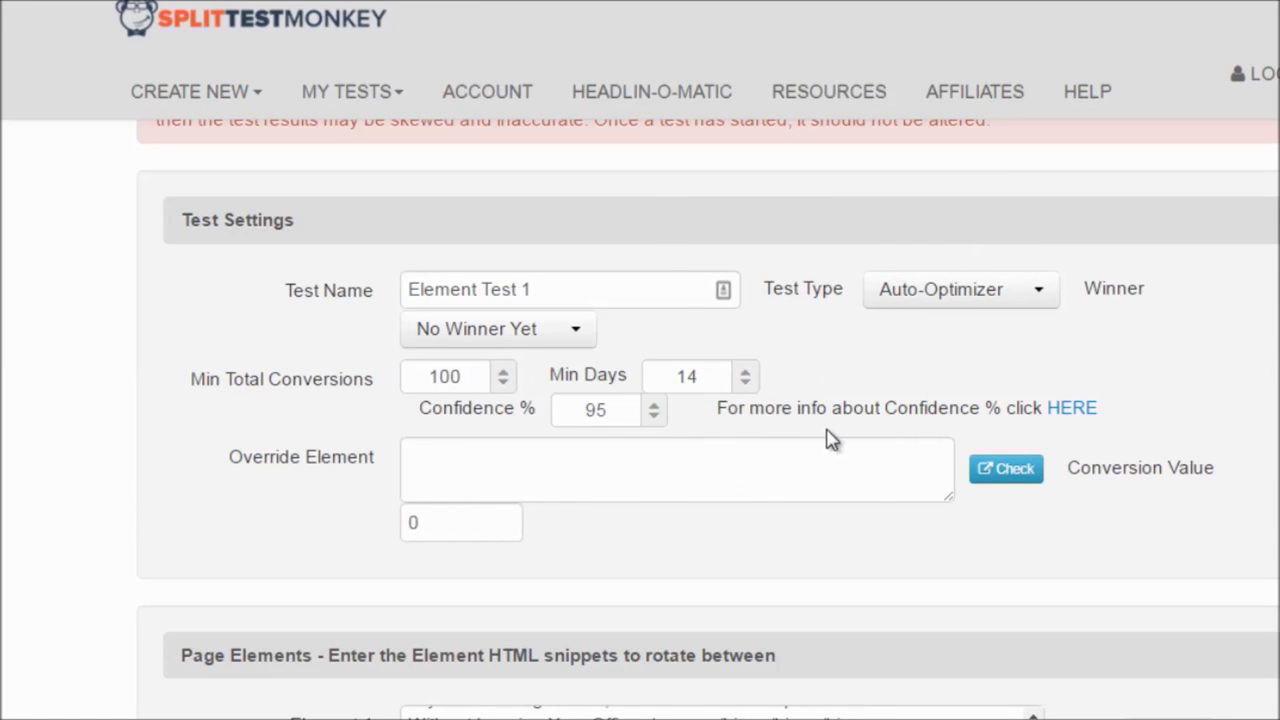
{"action": "left_click_drag", "start_coordinate": [602, 286], "coordinate": [405, 286]}
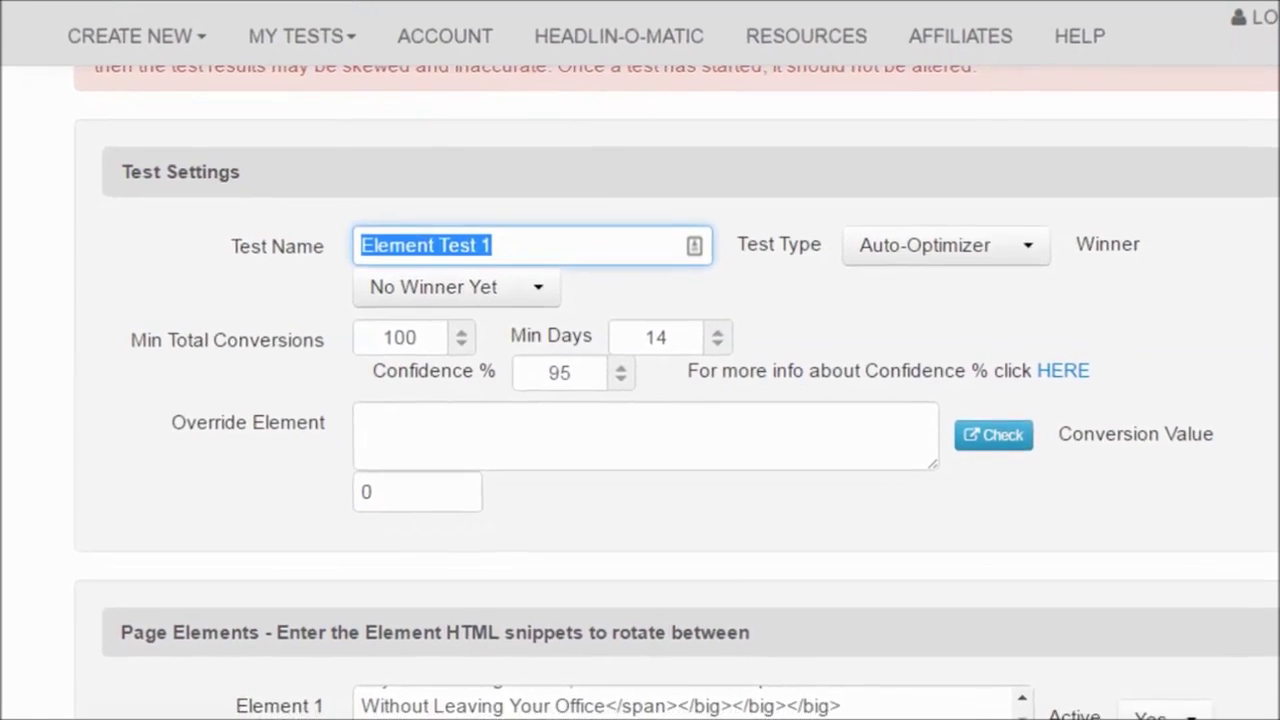
{"action": "left_click", "coordinate": [1260, 283]}
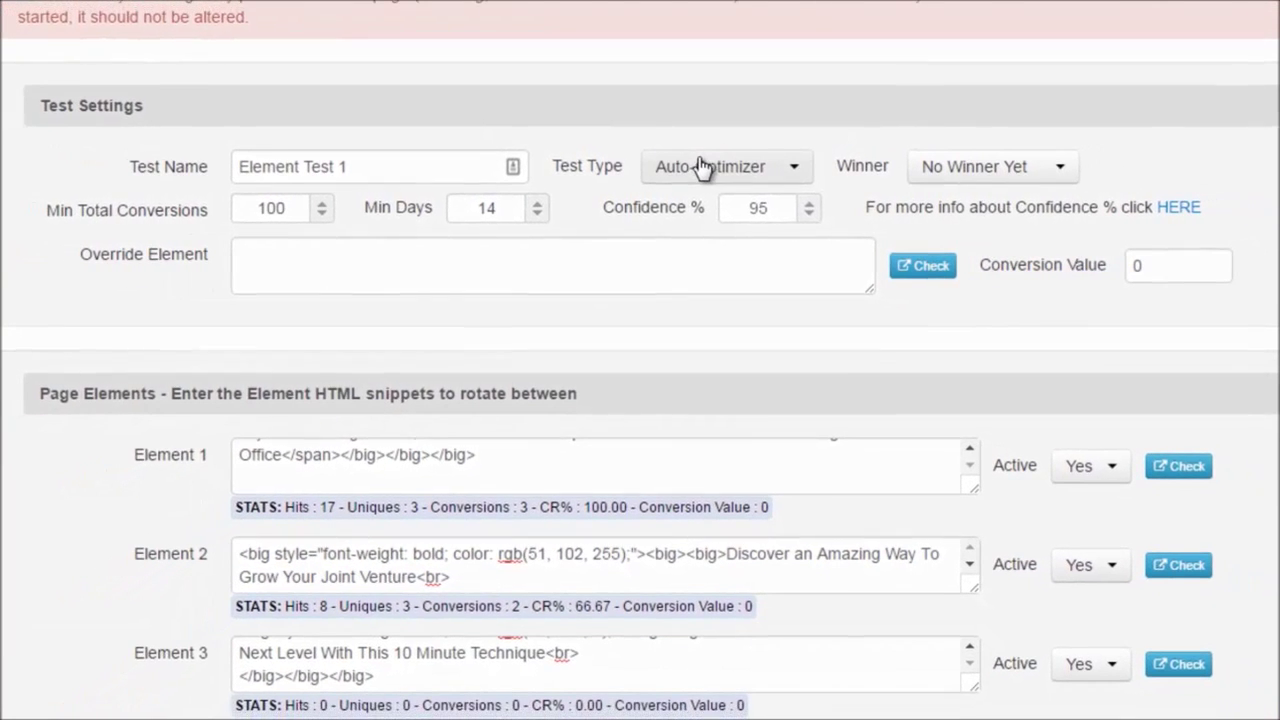
{"action": "left_click", "coordinate": [740, 160]}
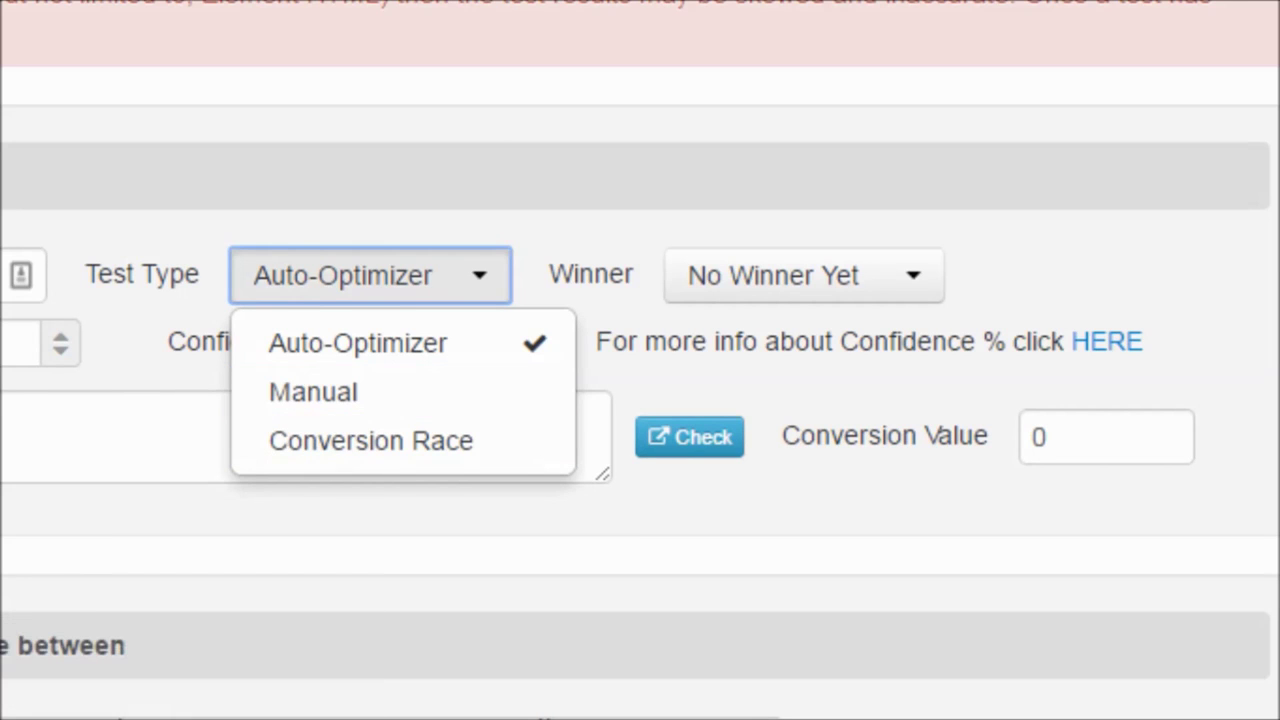
{"action": "mouse_move", "coordinate": [365, 400]}
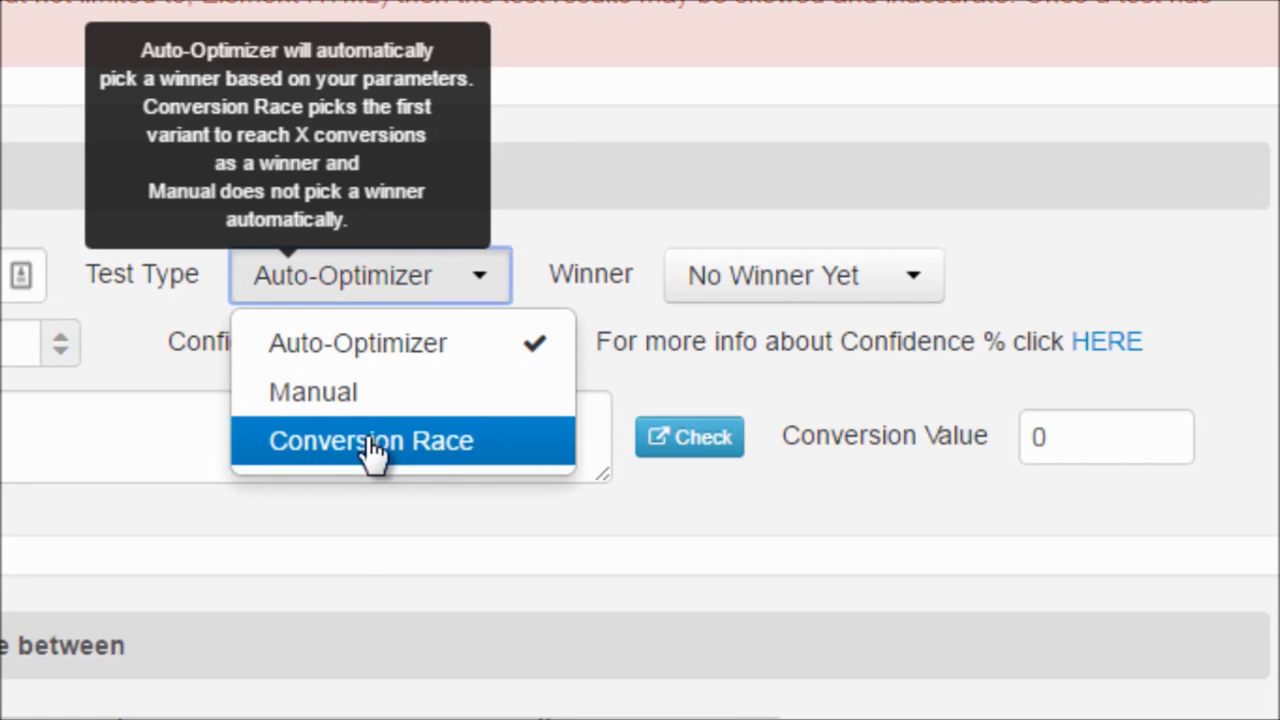
{"action": "left_click", "coordinate": [302, 542]}
- Look over the Override Element field, the four rotating element snippets and the test type setting of Element Test 1
{"action": "scroll", "coordinate": [300, 700], "scroll_direction": "down", "scroll_amount": 3}
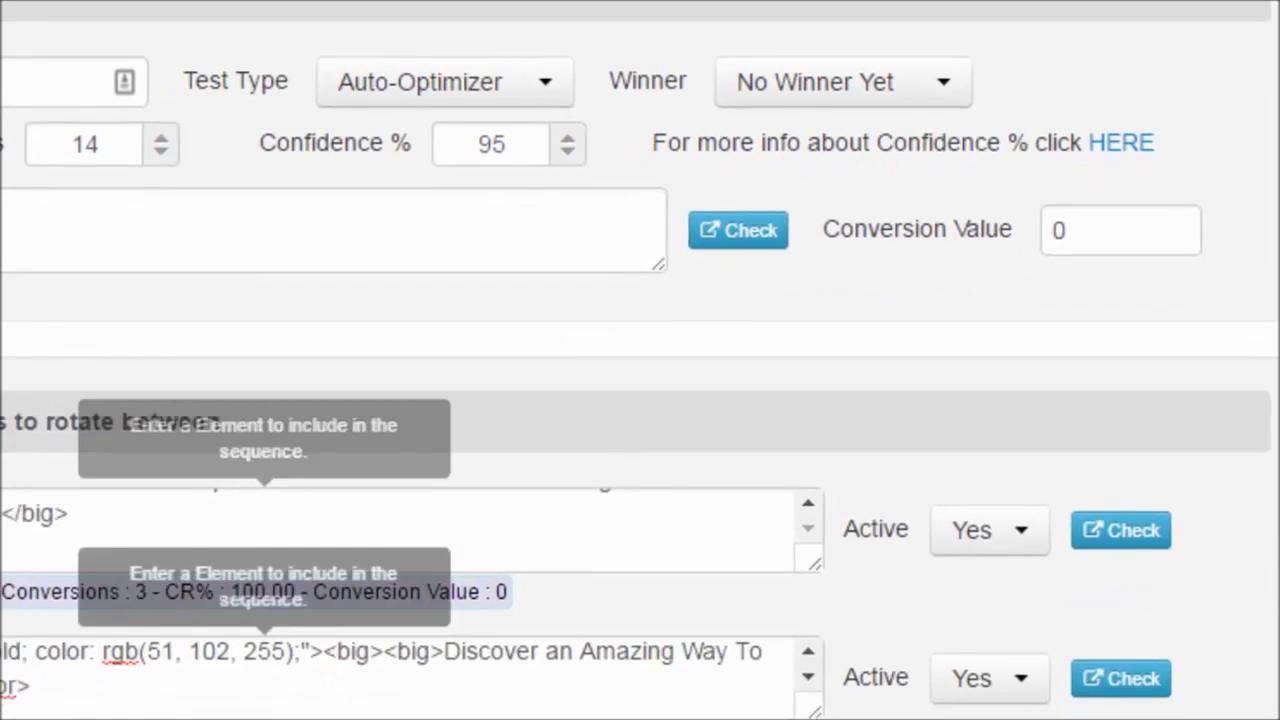
{"action": "scroll", "coordinate": [300, 690], "scroll_direction": "down", "scroll_amount": 3}
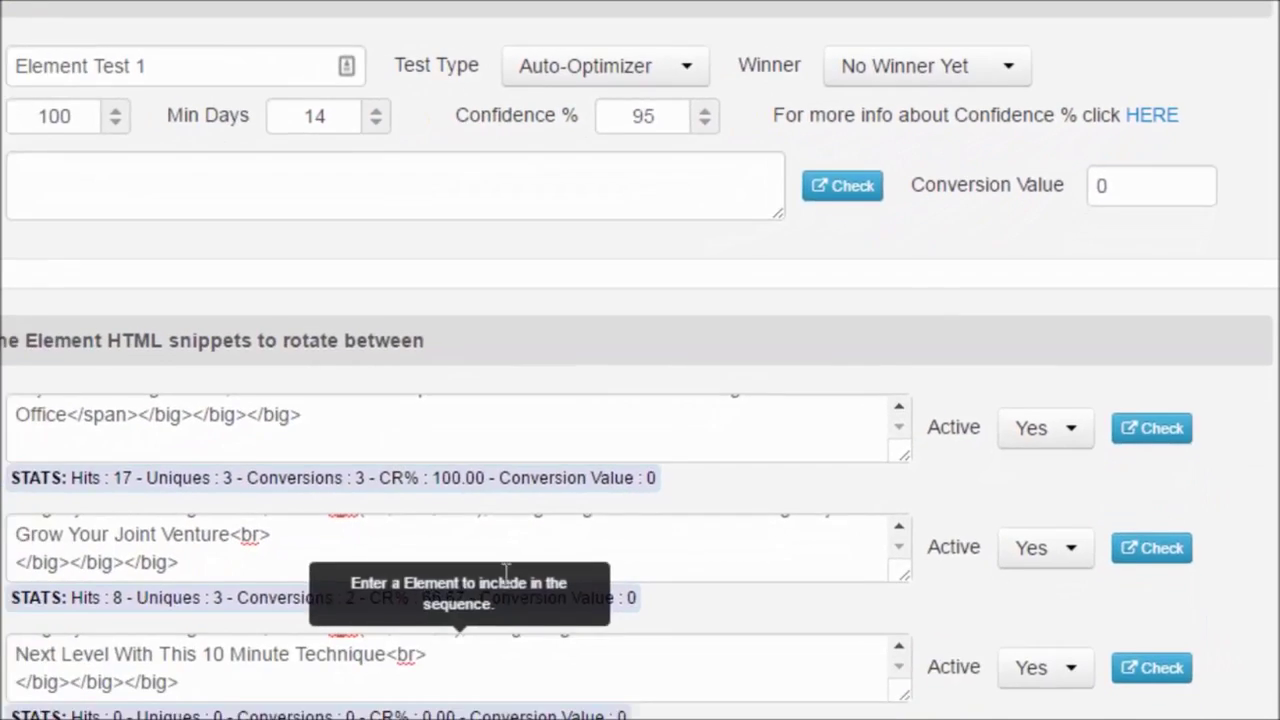
{"action": "scroll", "coordinate": [345, 436], "scroll_direction": "up", "scroll_amount": 1}
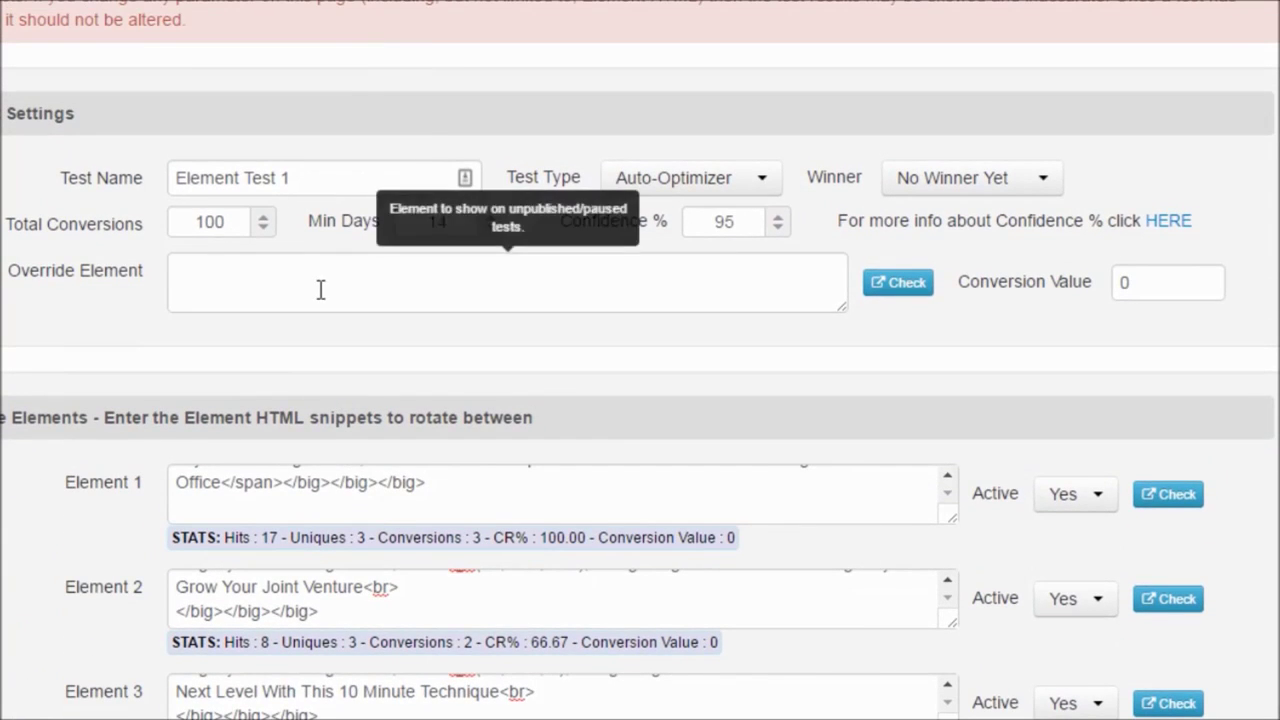
{"action": "left_click", "coordinate": [321, 290]}
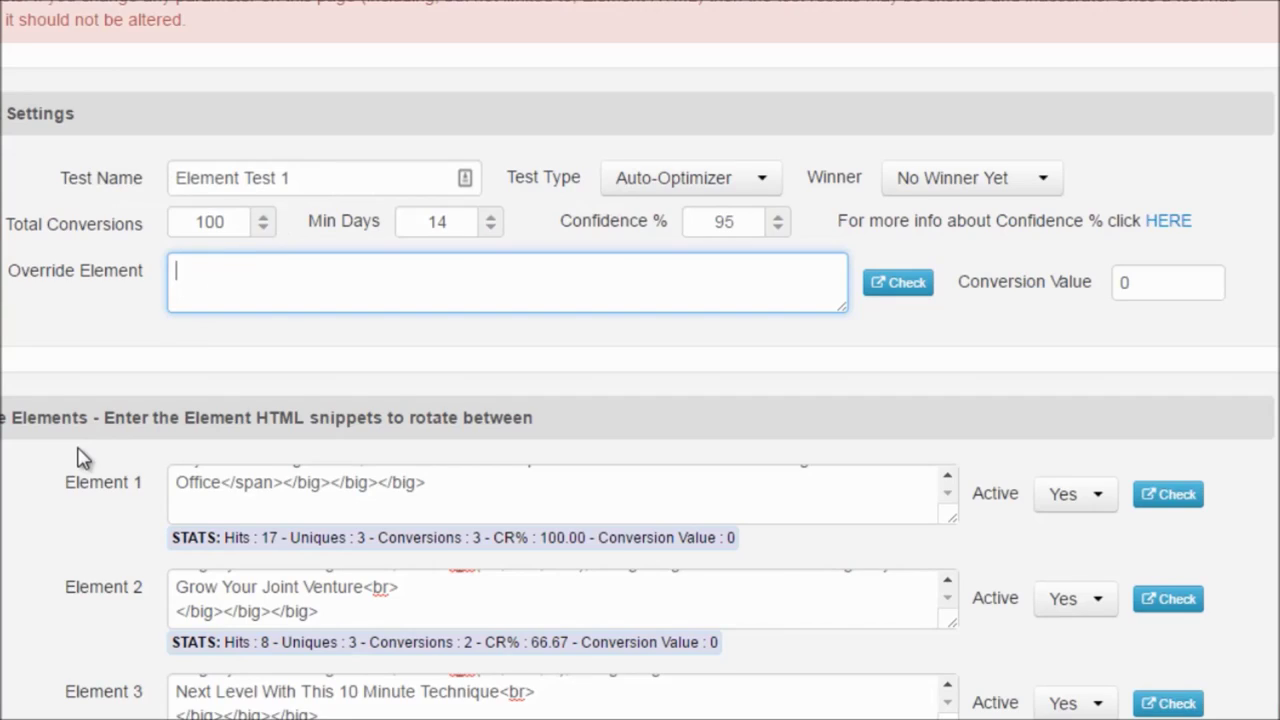
{"action": "scroll", "coordinate": [80, 451], "scroll_direction": "down", "scroll_amount": 2}
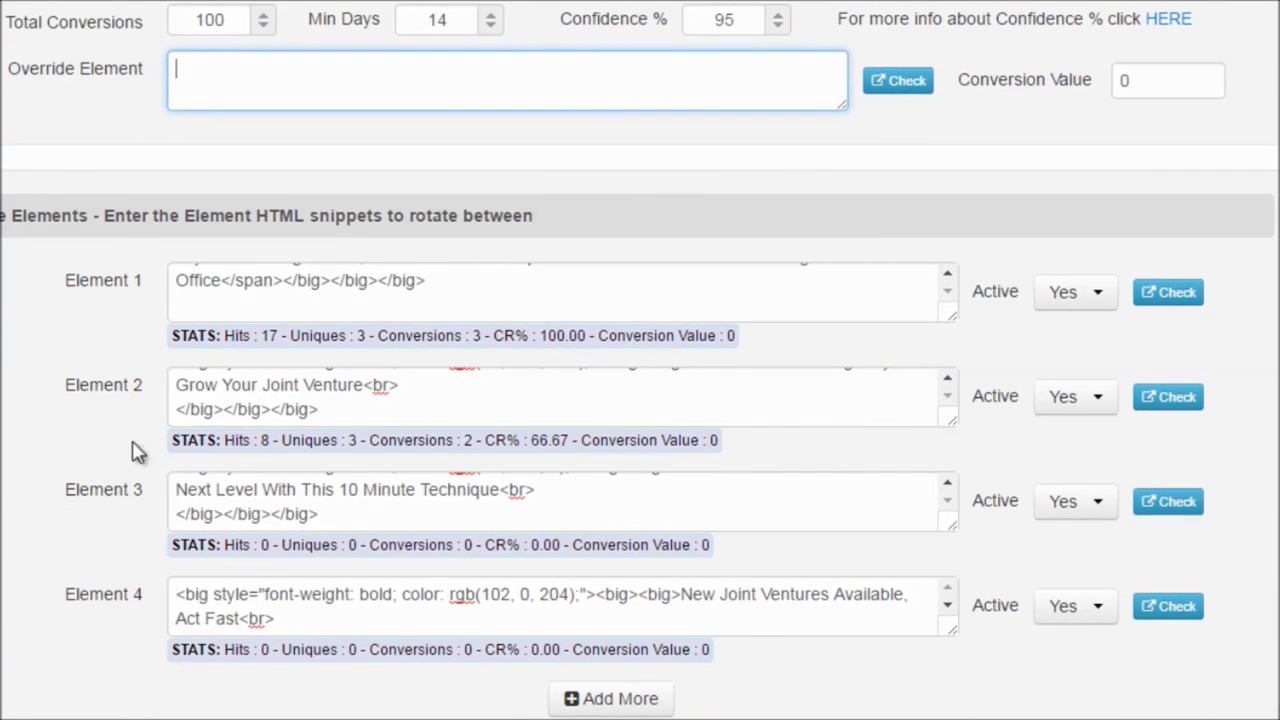
{"action": "scroll", "coordinate": [414, 305], "scroll_direction": "up", "scroll_amount": 2}
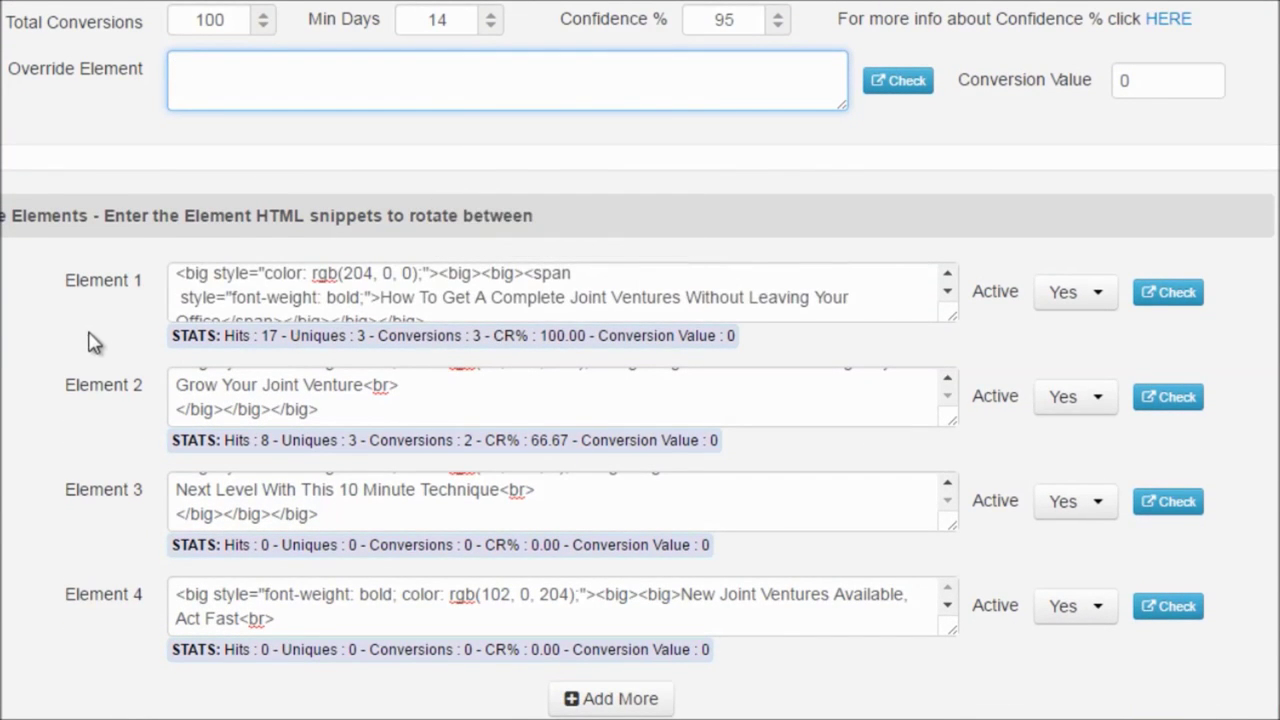
{"action": "scroll", "coordinate": [23, 337], "scroll_direction": "up", "scroll_amount": 1}
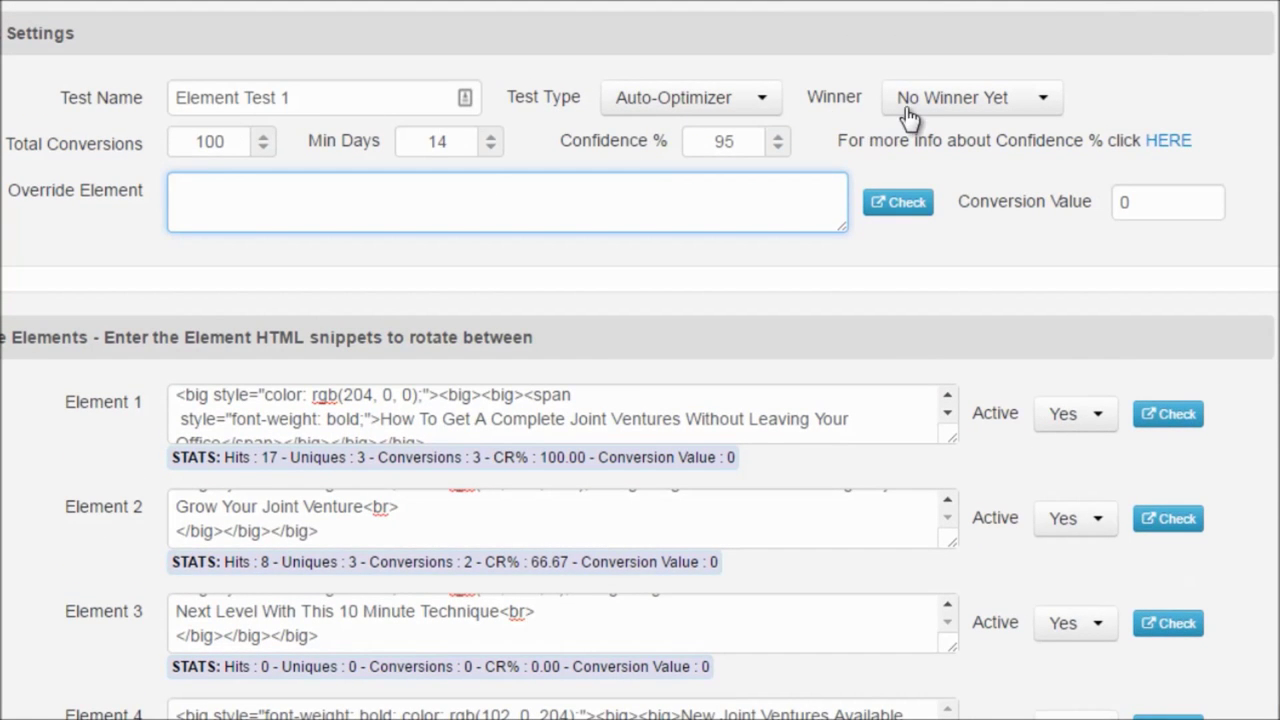
{"action": "left_click", "coordinate": [757, 100]}
{"action": "left_click", "coordinate": [774, 243]}
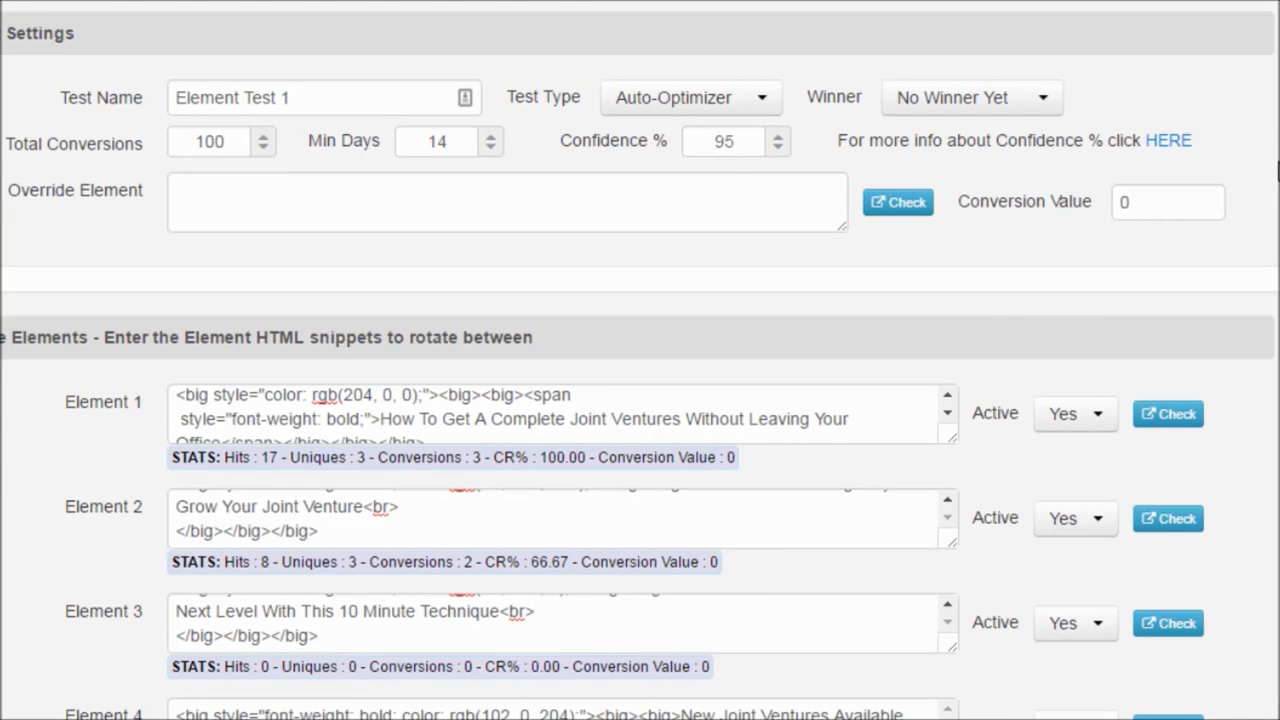
- Copy Element 2's full HTML snippet, "Discover an Amazing Way To Grow Your Joint Venture", into the Override Element field
{"action": "scroll", "coordinate": [600, 337], "scroll_direction": "up", "scroll_amount": 2}
{"action": "left_click", "coordinate": [588, 340]}
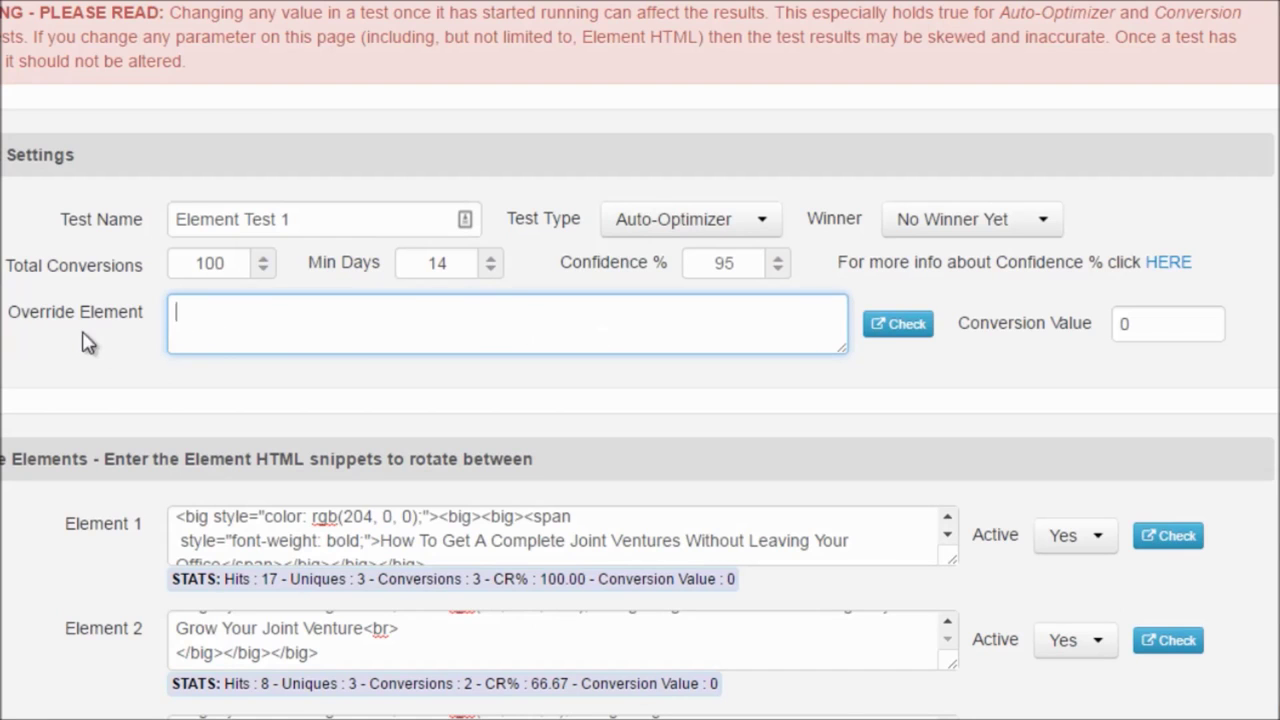
{"action": "mouse_move", "coordinate": [298, 332]}
{"action": "mouse_move", "coordinate": [1167, 316]}
{"action": "mouse_move", "coordinate": [172, 317]}
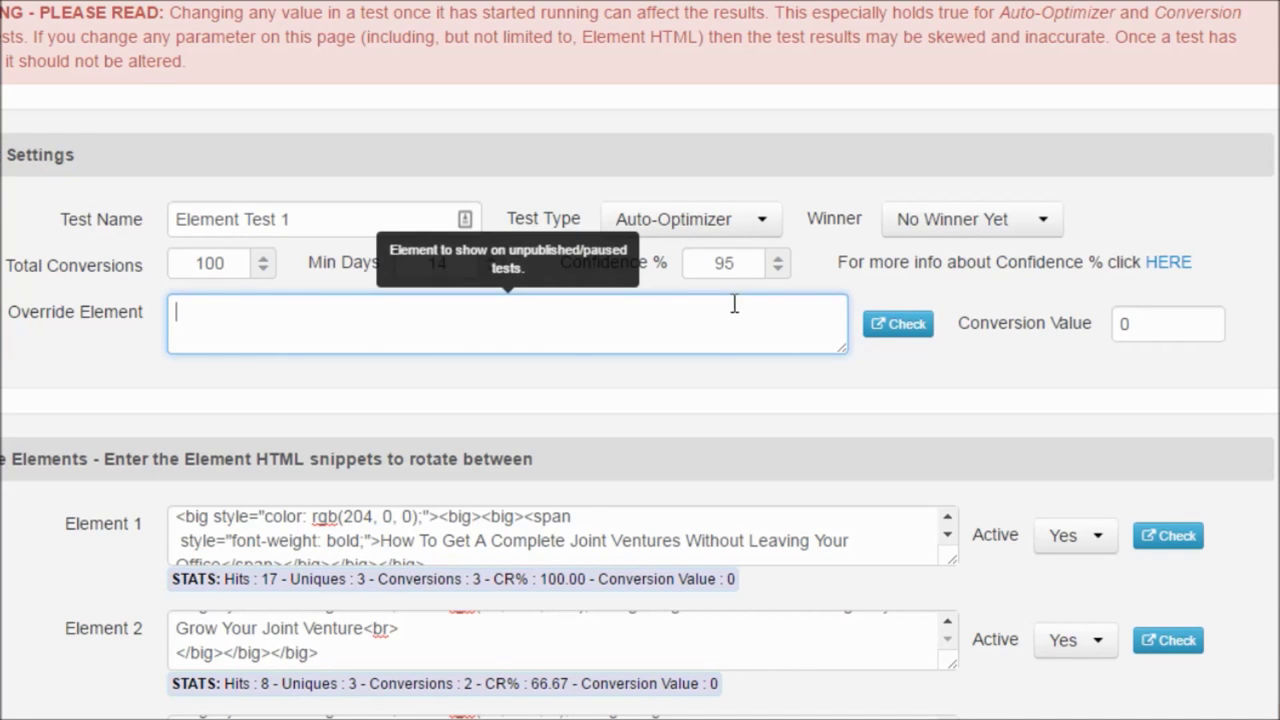
{"action": "scroll", "coordinate": [75, 467], "scroll_direction": "down", "scroll_amount": 1}
{"action": "scroll", "coordinate": [75, 467], "scroll_direction": "down", "scroll_amount": 2}
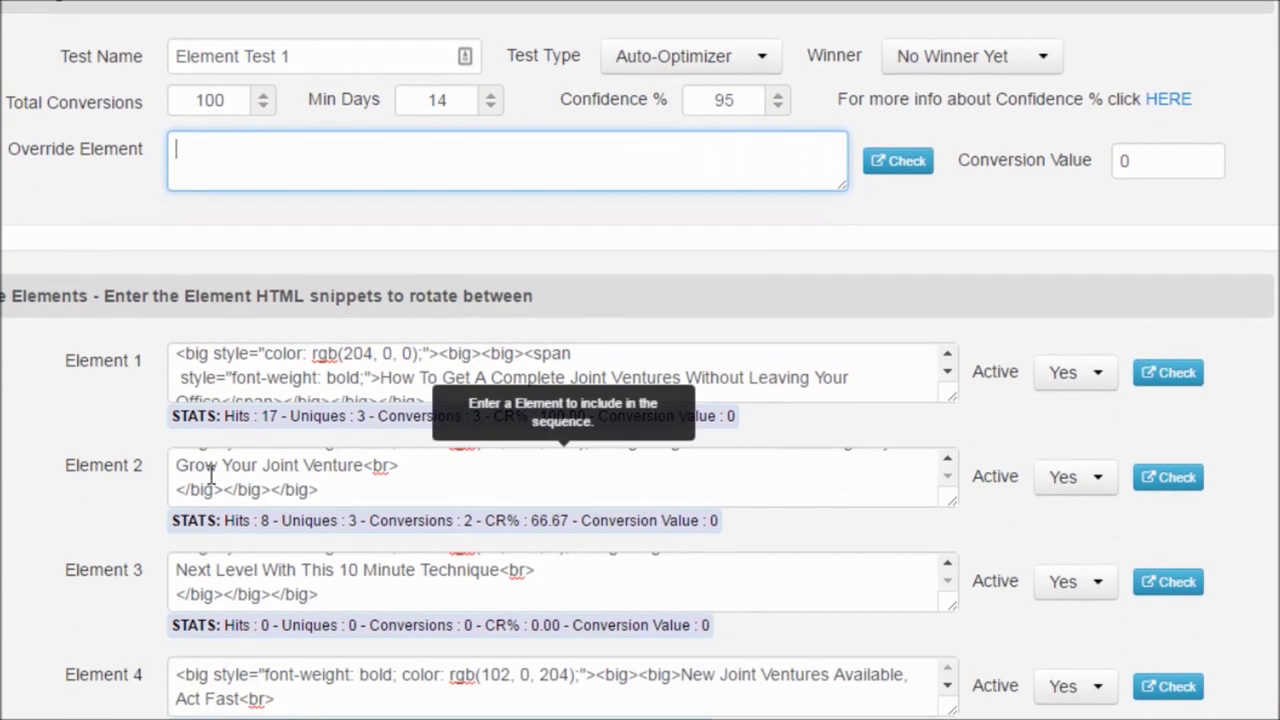
{"action": "left_click", "coordinate": [208, 465]}
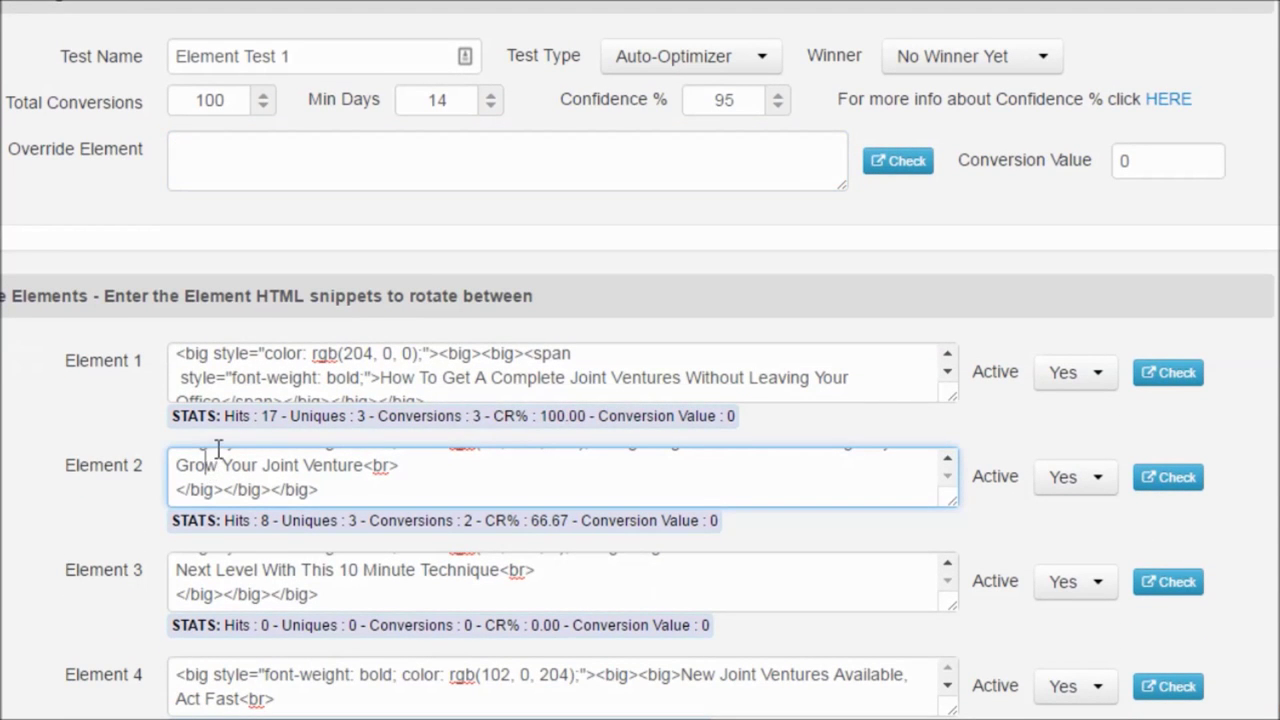
{"action": "key", "text": "ctrl+a"}
{"action": "left_click", "coordinate": [402, 172]}
{"action": "type", "text": "<big style=\"font-weight: bold; color: rgb(51, 102, 255);\"><big><big>Discover an Amazing Way To Grow Your Joint Venture<br> </big></big></big>"}
- Open the list of Split URL tests and start creating a new Split URL test
{"action": "scroll", "coordinate": [49, 423], "scroll_direction": "up", "scroll_amount": 3}
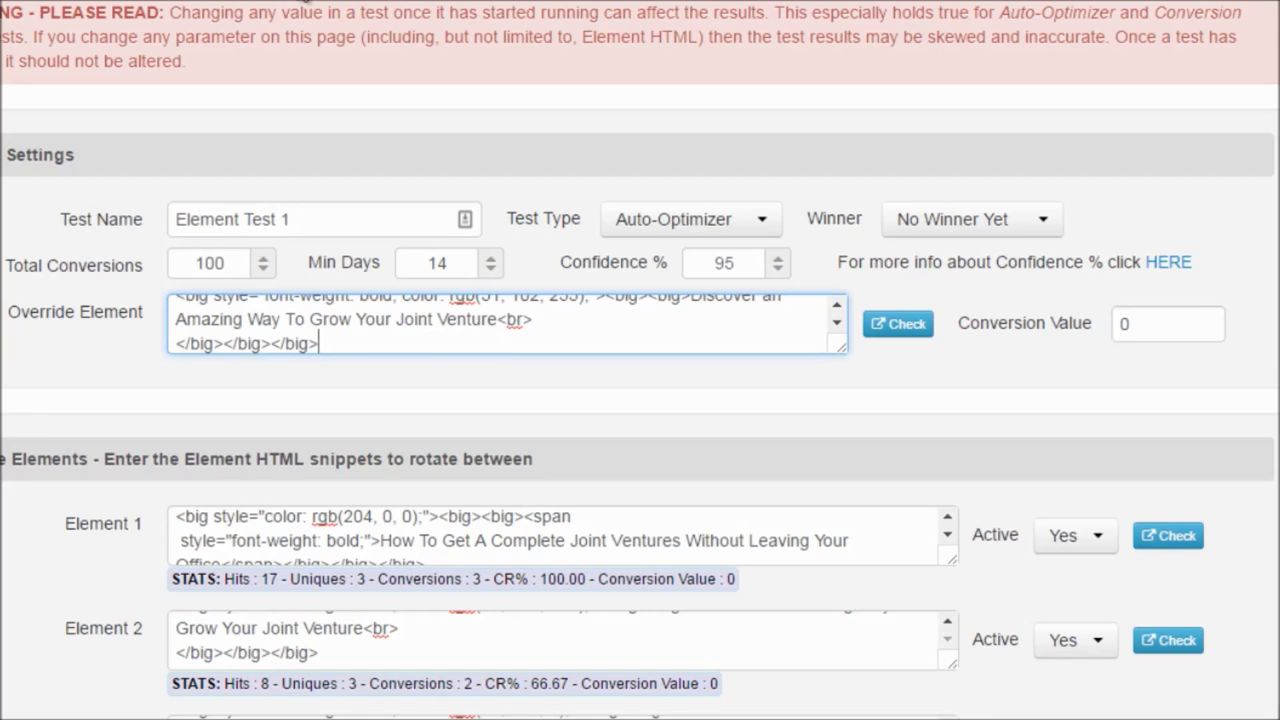
{"action": "left_click", "coordinate": [372, 1]}
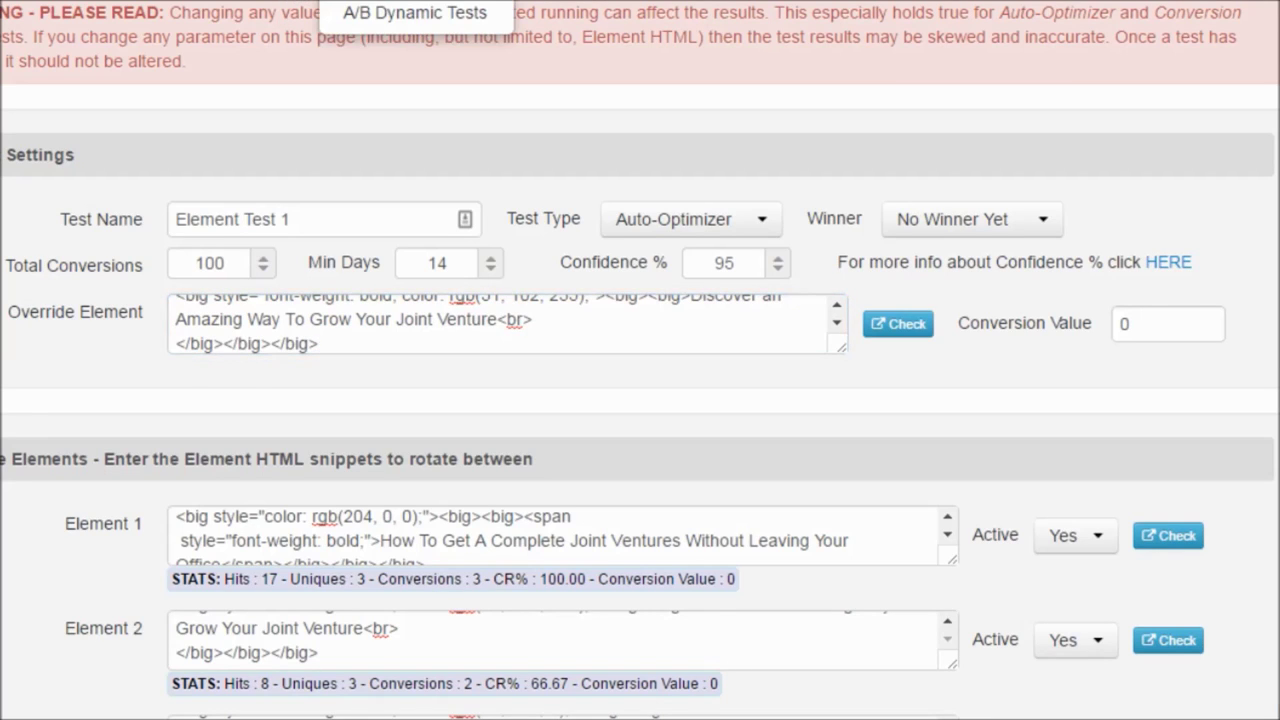
{"action": "left_click", "coordinate": [362, 39]}
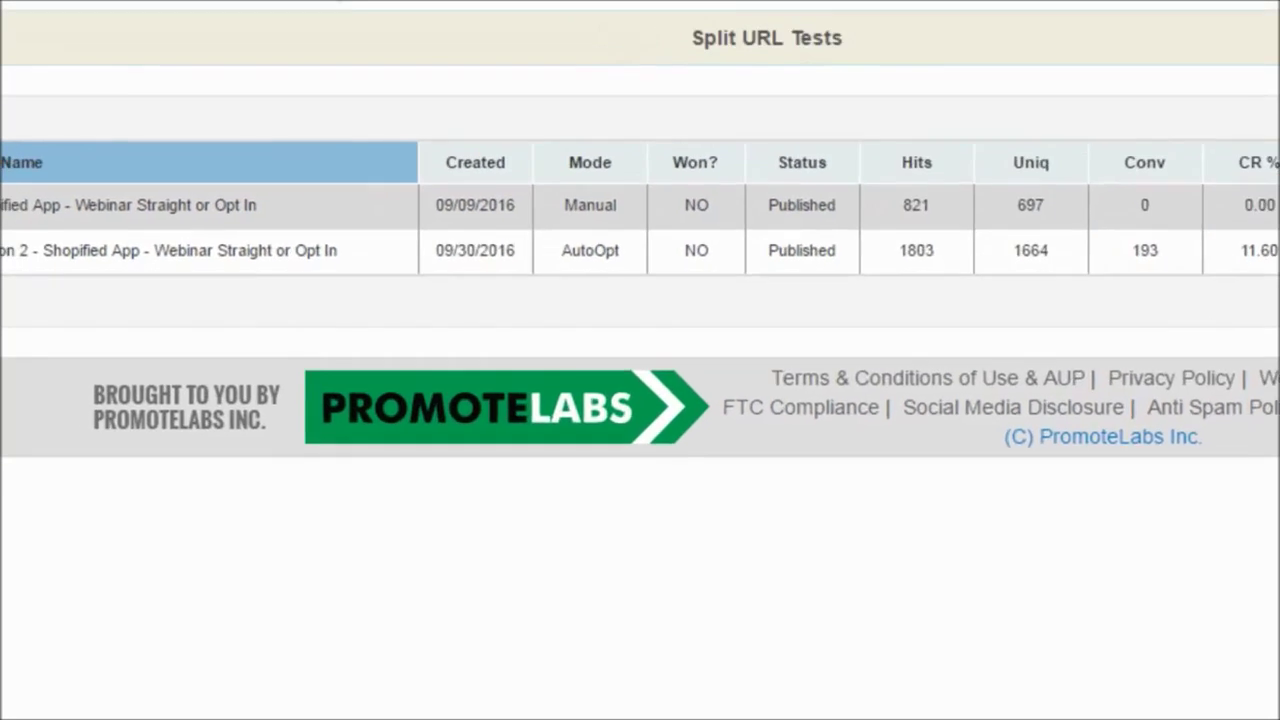
{"action": "left_click", "coordinate": [325, 0]}
{"action": "left_click", "coordinate": [336, 22]}
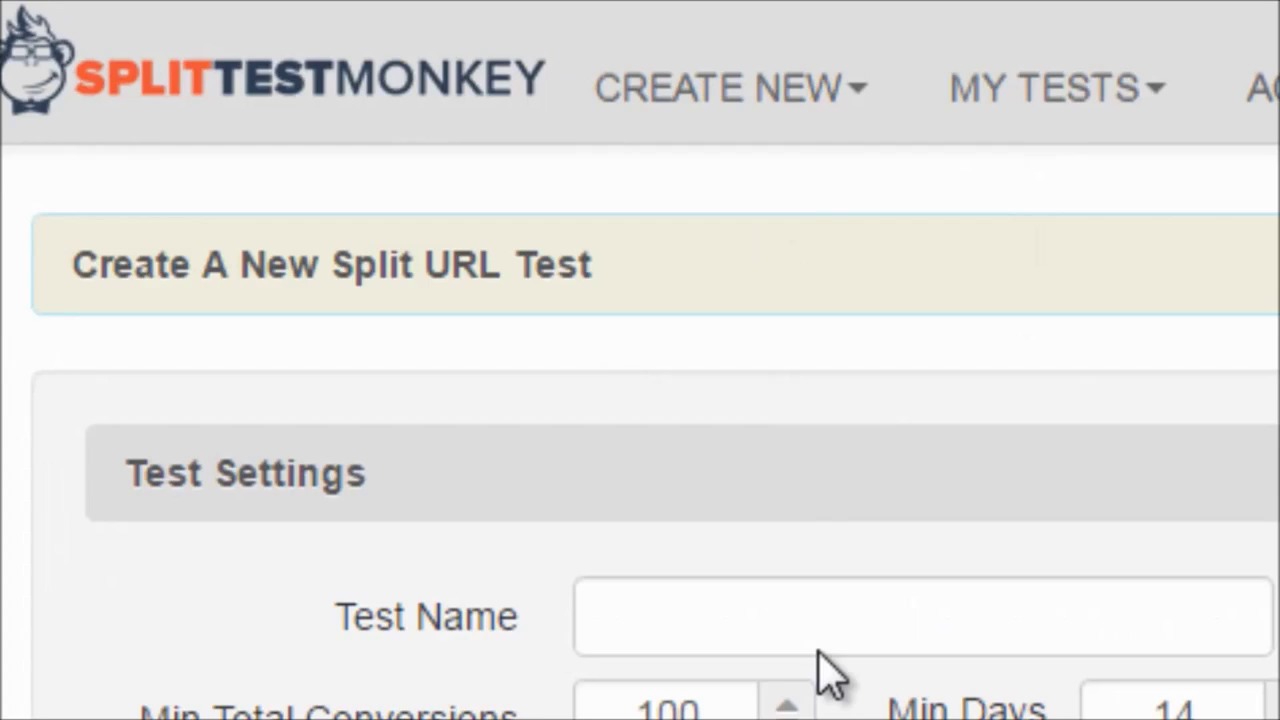
- Look through the blank Split URL test form, including the Test Name, URL 1 and URL 2 fields
{"action": "left_click", "coordinate": [818, 650]}
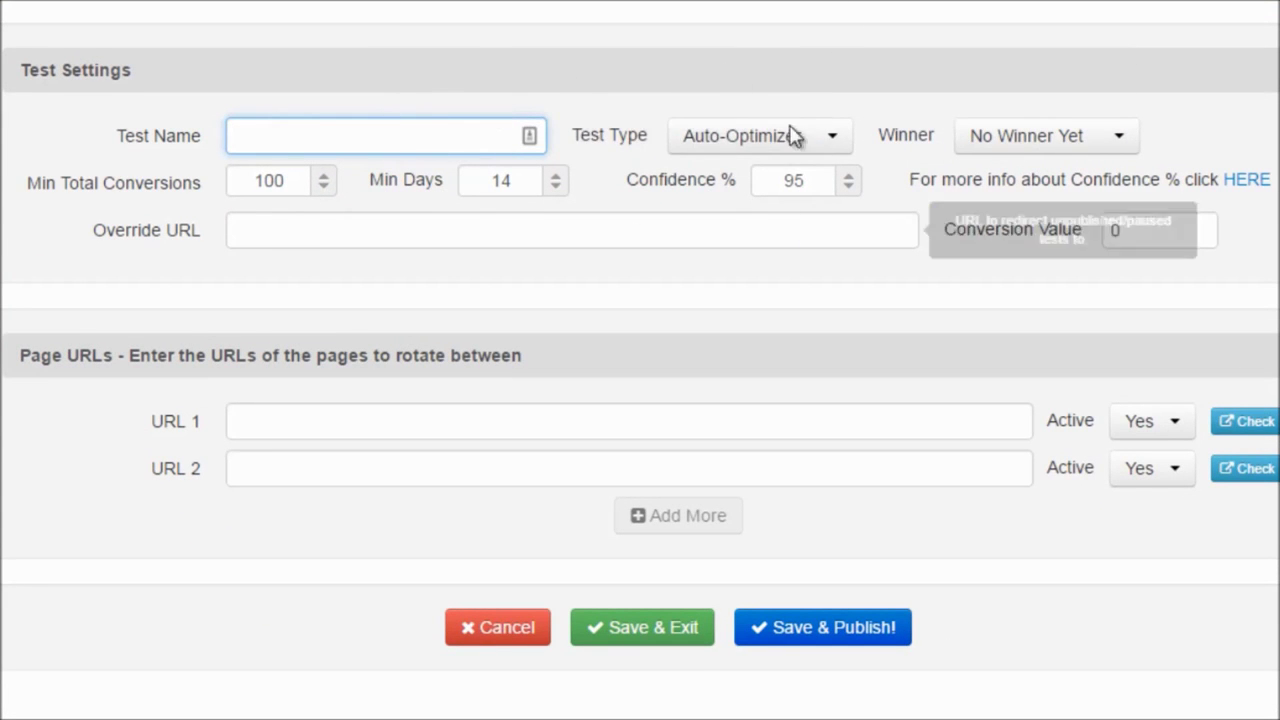
{"action": "scroll", "coordinate": [509, 211], "scroll_direction": "down", "scroll_amount": 2}
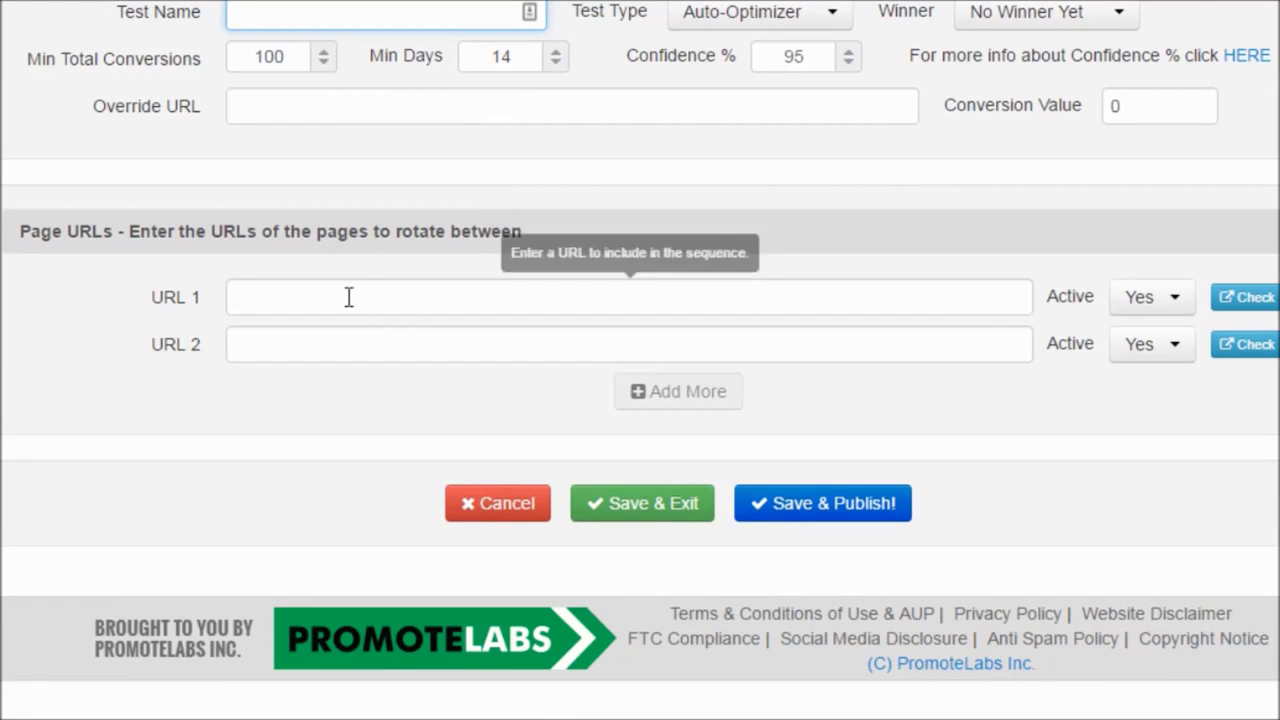
{"action": "left_click", "coordinate": [349, 297]}
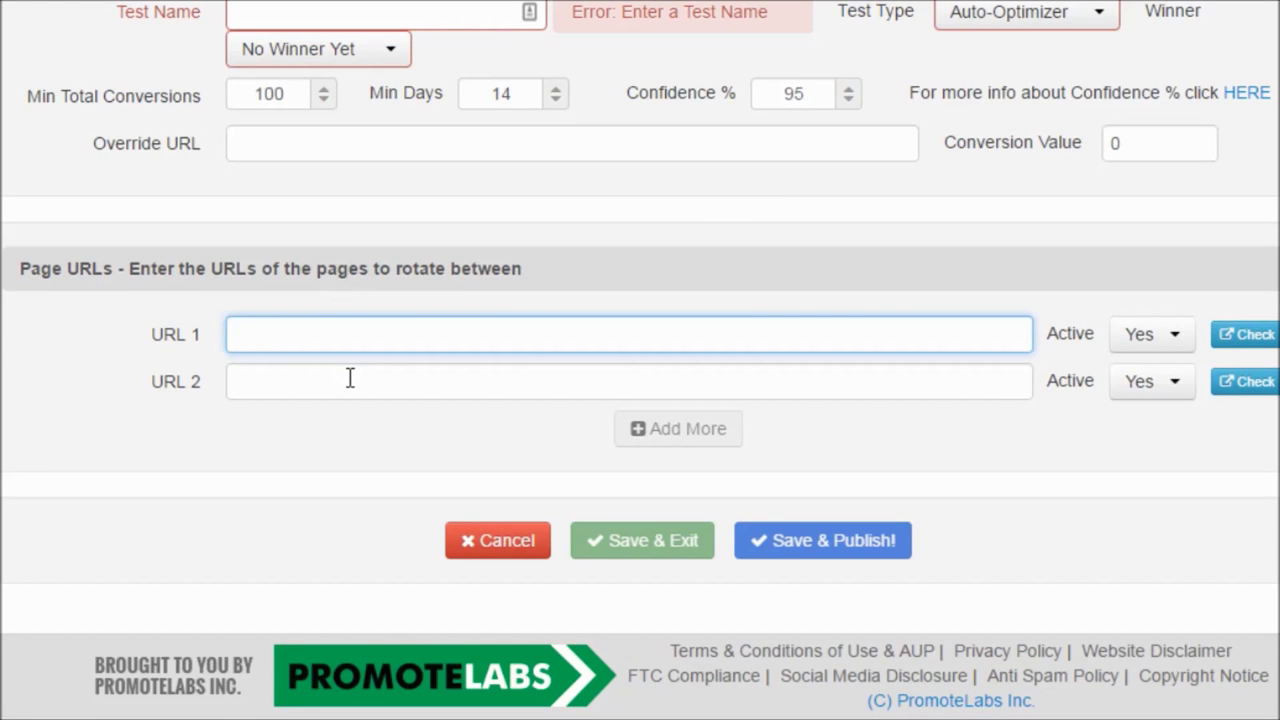
{"action": "left_click", "coordinate": [237, 331]}
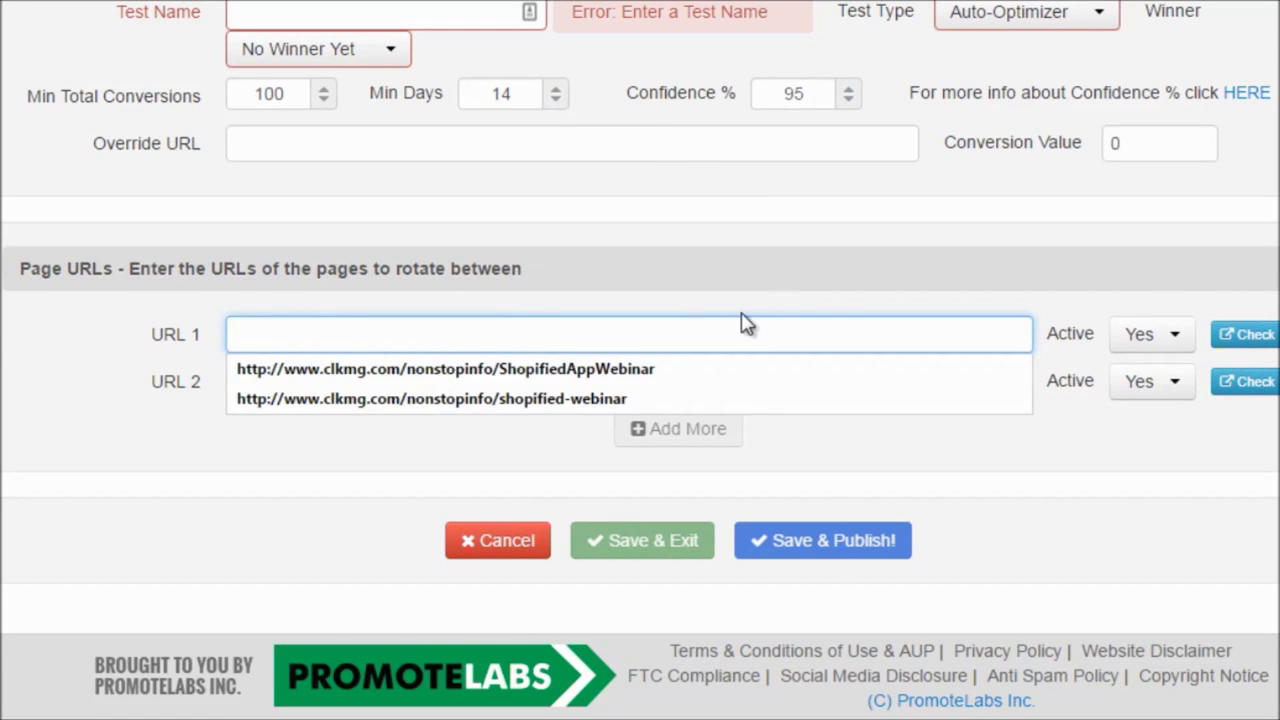
{"action": "left_click", "coordinate": [190, 520]}
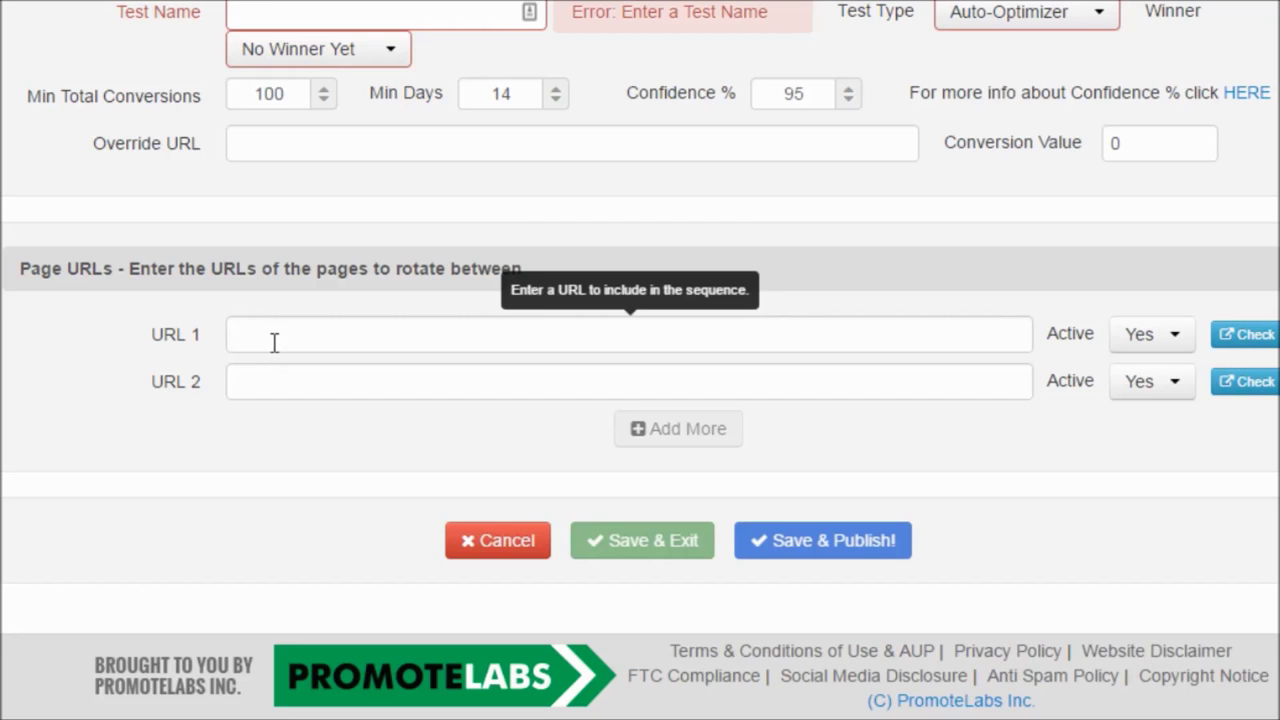
{"action": "left_click", "coordinate": [277, 376]}
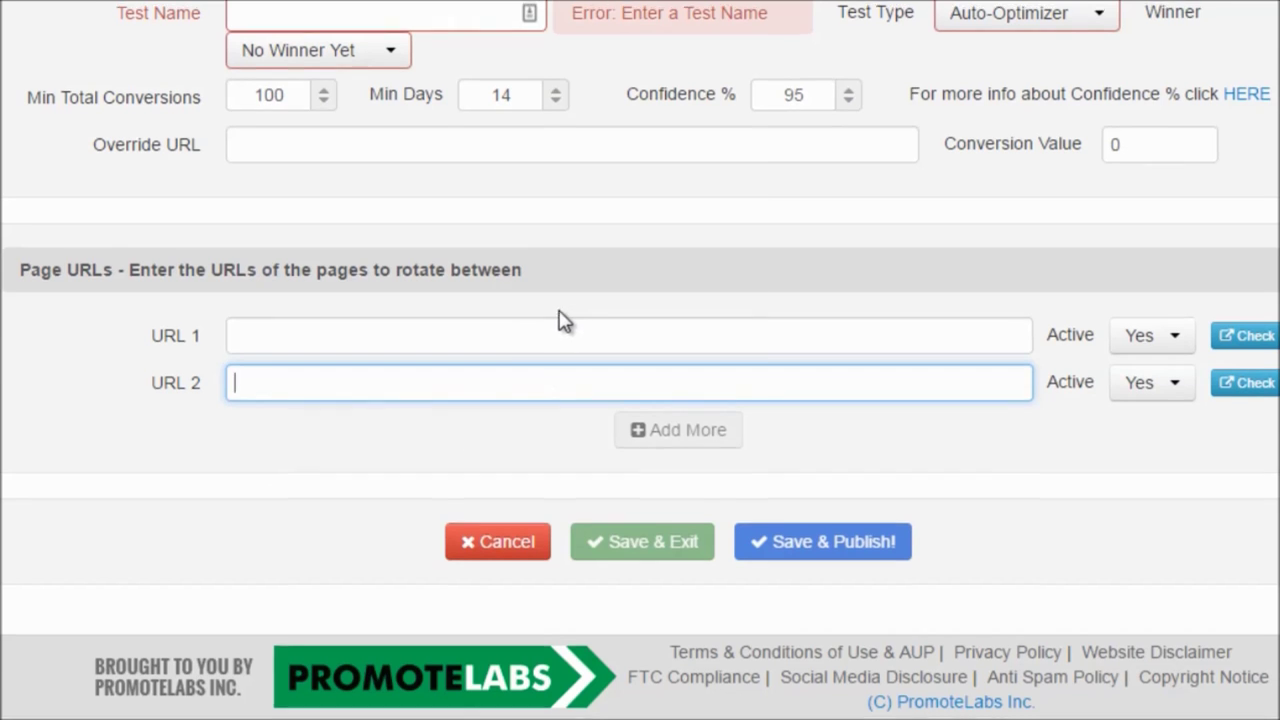
- Open the code window of "Version 2 - Shopified App - Webinar Straight or Opt In" and highlight its traffic URL and conversion snippet
{"action": "scroll", "coordinate": [566, 320], "scroll_direction": "up", "scroll_amount": 1}
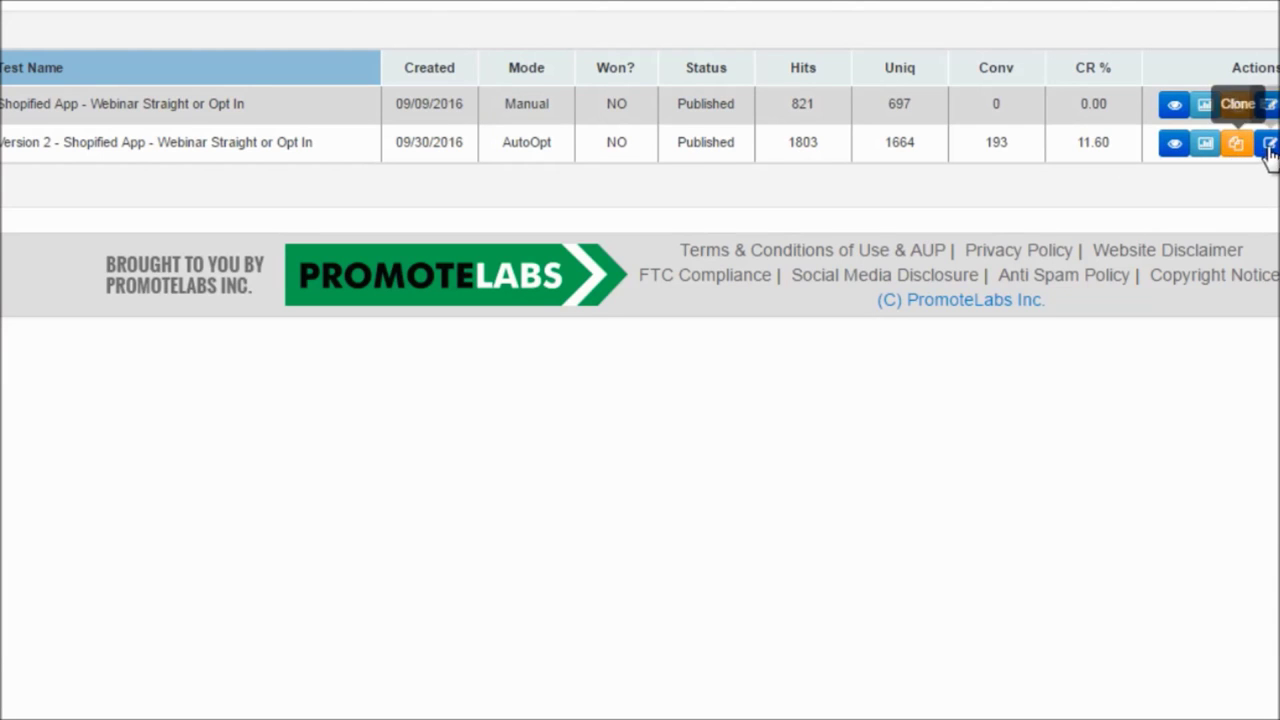
{"action": "left_click", "coordinate": [1268, 145]}
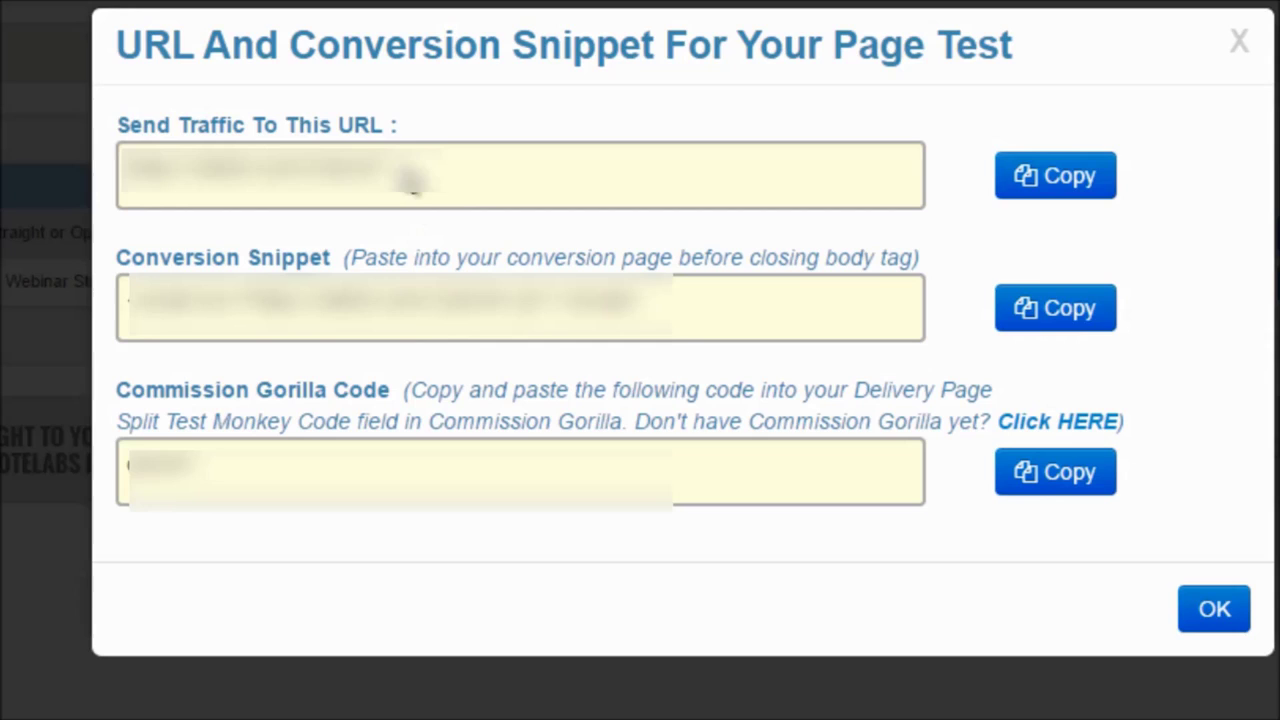
{"action": "left_click_drag", "start_coordinate": [412, 182], "coordinate": [122, 182]}
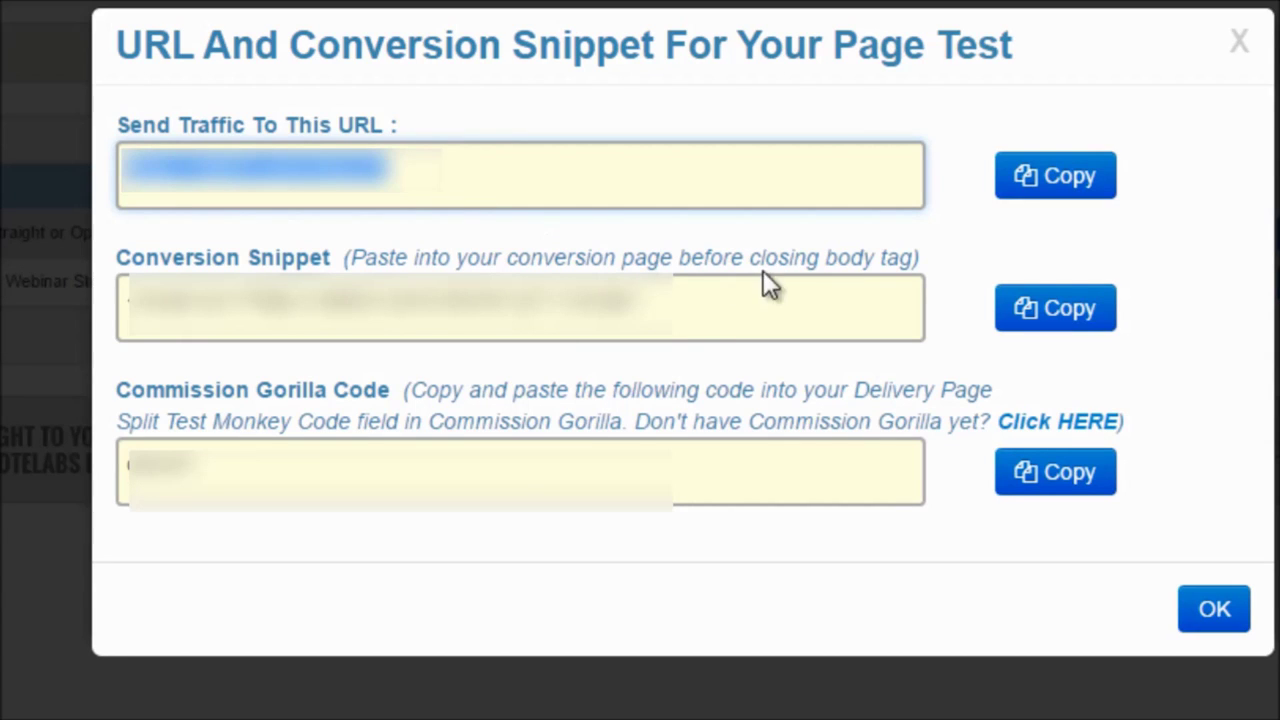
{"action": "left_click_drag", "start_coordinate": [682, 306], "coordinate": [127, 300]}
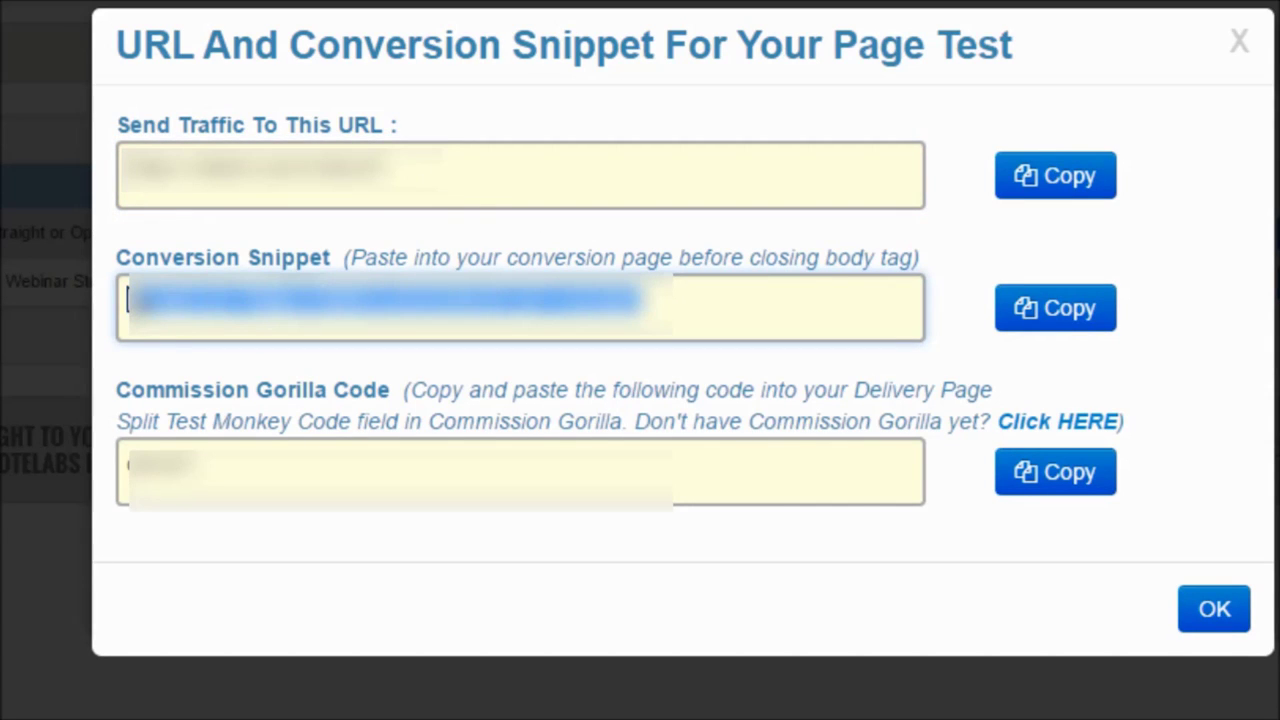